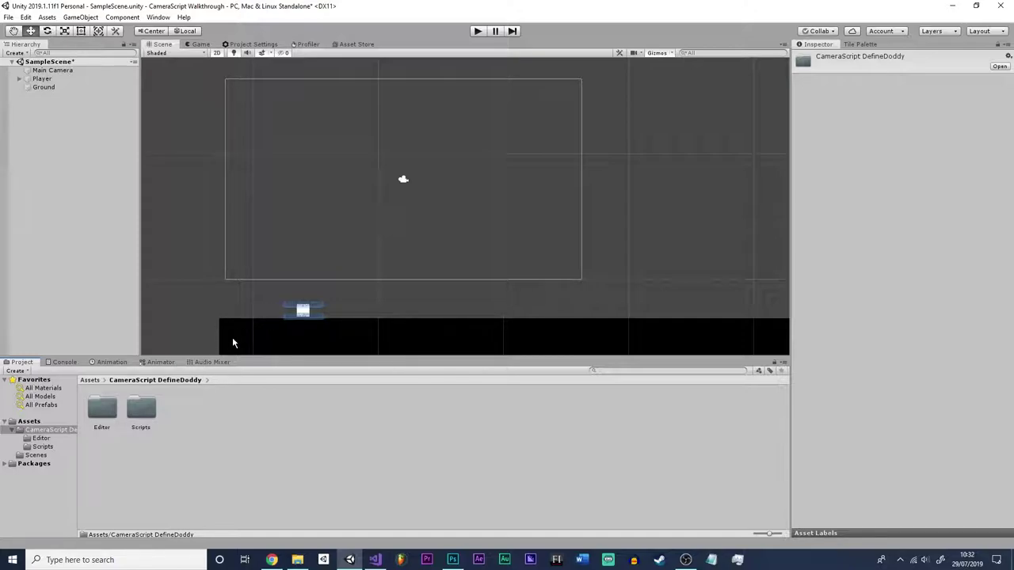
- Look inside the CameraScript DefineDoddy folder and return to the Assets folder
click(96, 380)
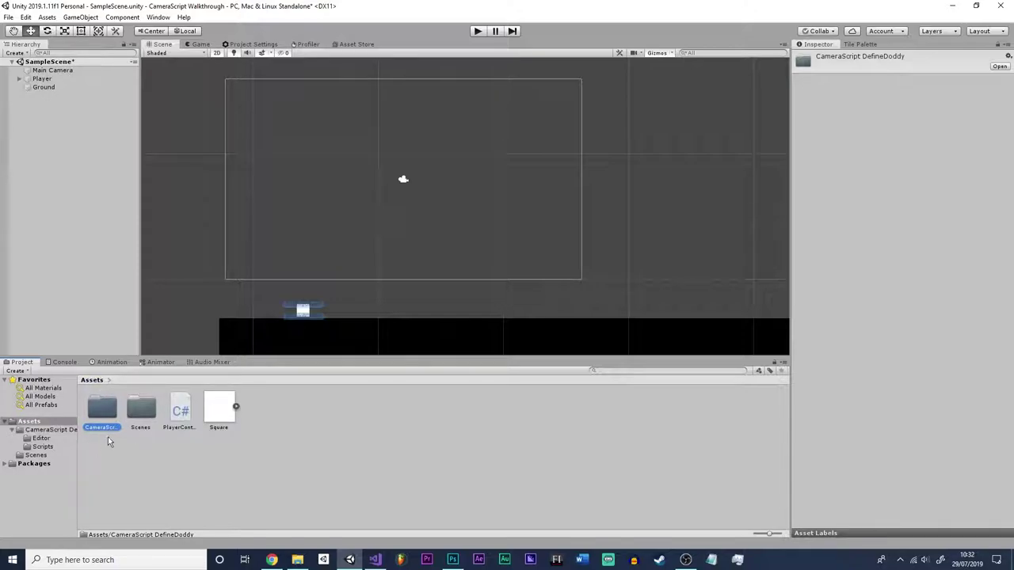
double_click(111, 408)
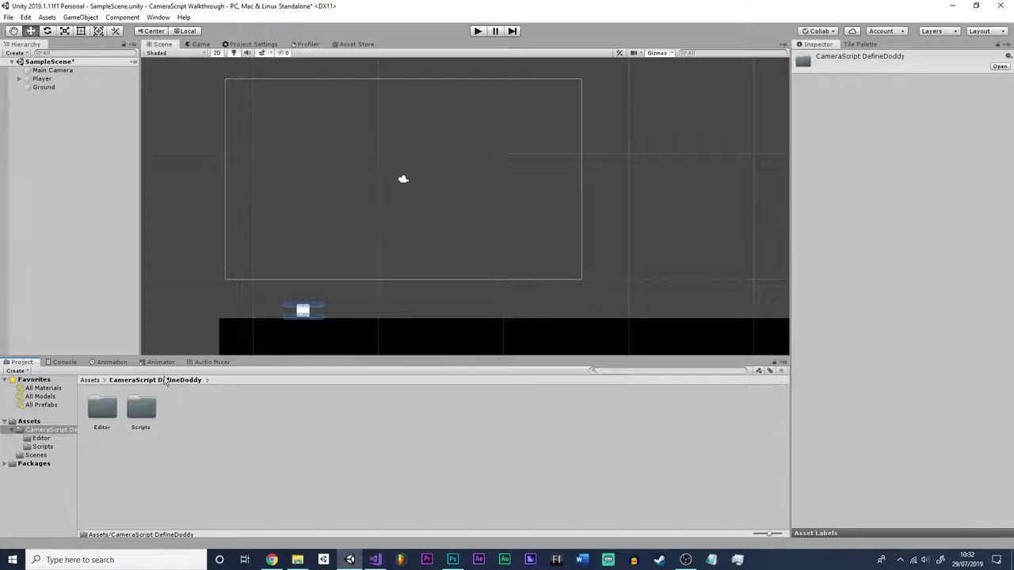
click(102, 380)
click(90, 380)
click(88, 389)
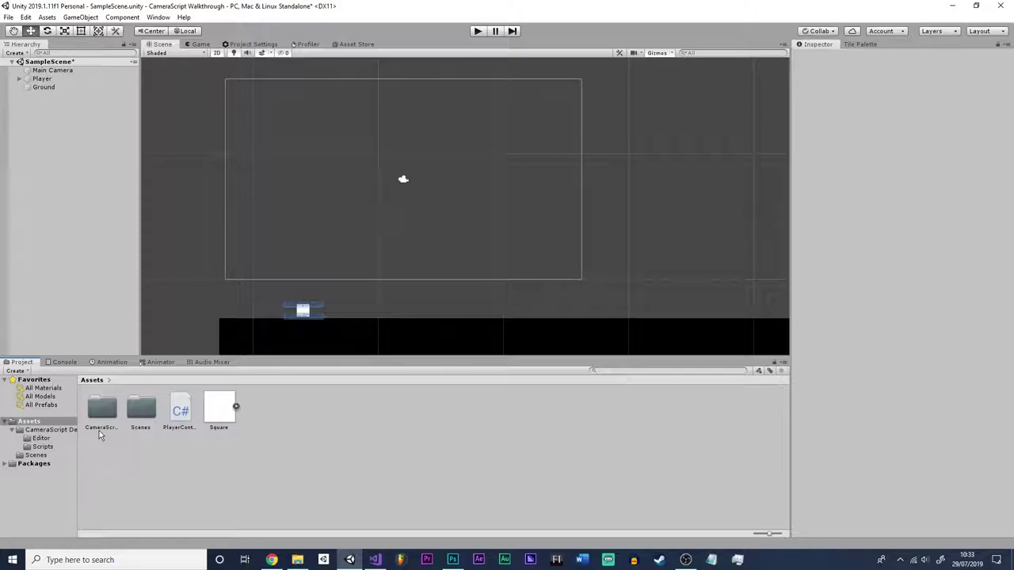
- Save the current scene
click(8, 18)
click(11, 58)
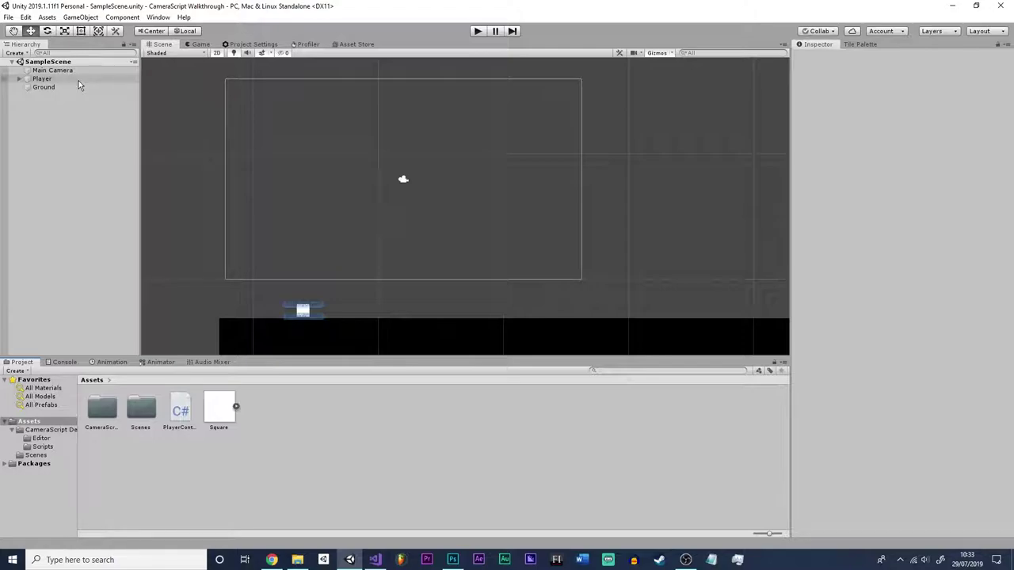
- Lower the Main Camera in the scene to Y position 4
mouse_move(416, 165)
middle_down()
mouse_move(419, 152)
mouse_move(419, 179)
middle_up()
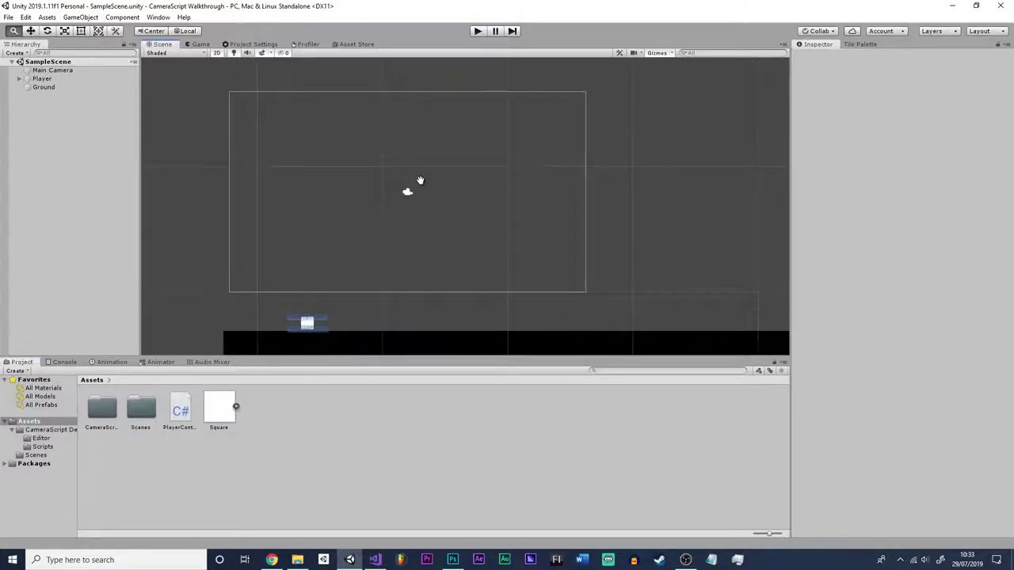
click(36, 70)
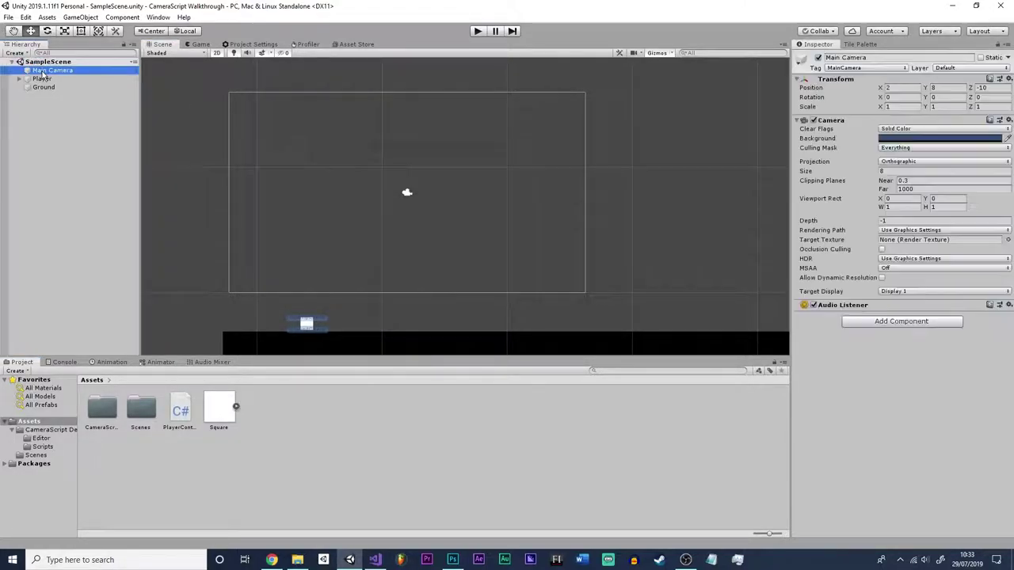
drag(406, 168, 407, 218)
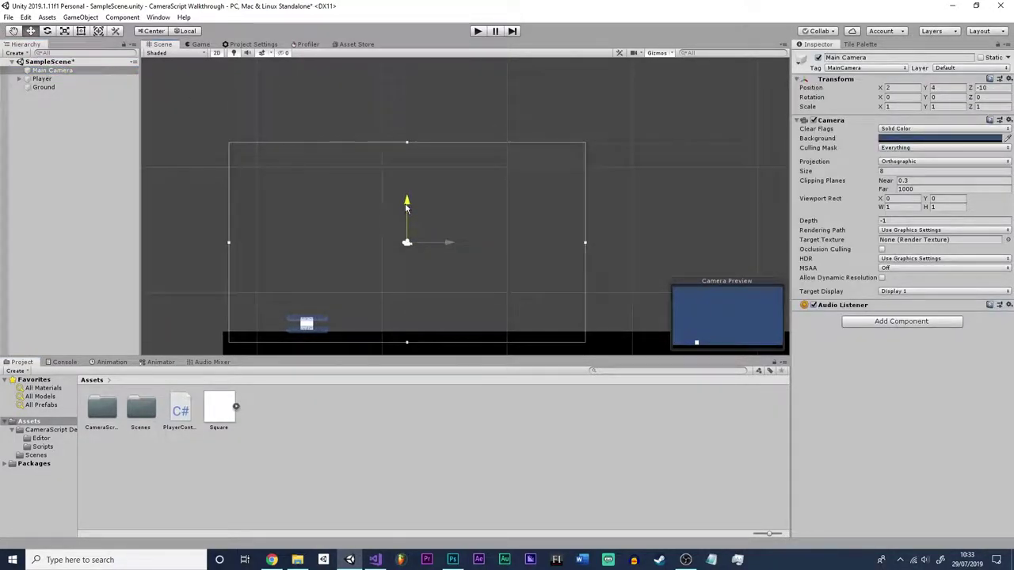
- Run the scene and test the player square by moving it both ways and jumping repeatedly
click(478, 32)
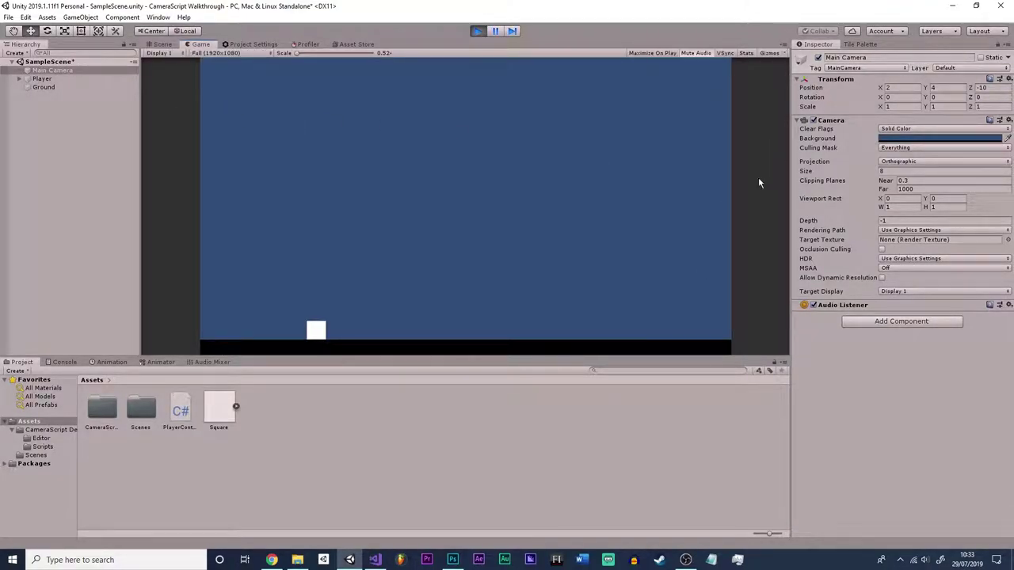
key(d)
key(a)
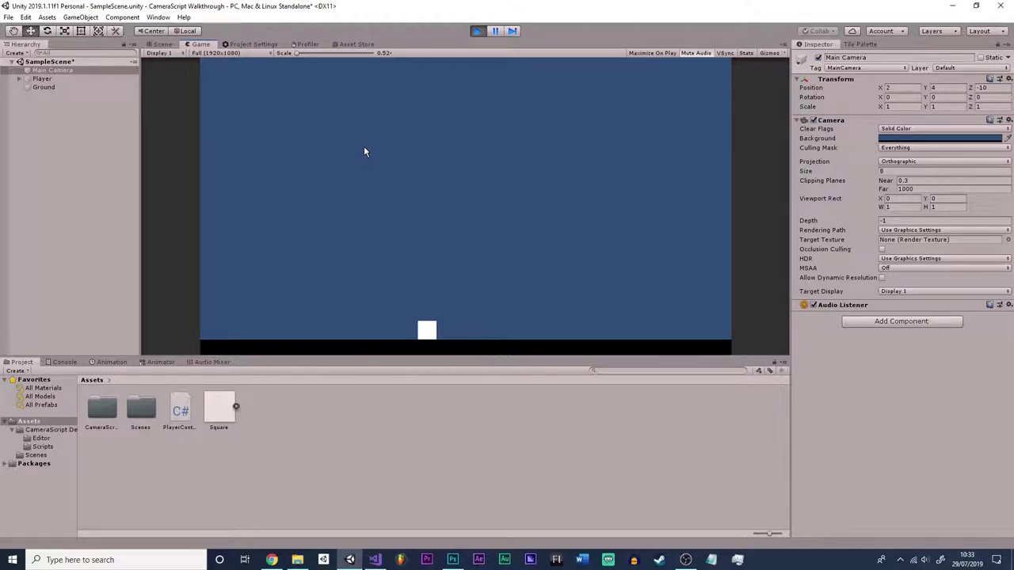
key(d)
key(space)
key(Left)
key(space)
key(space)
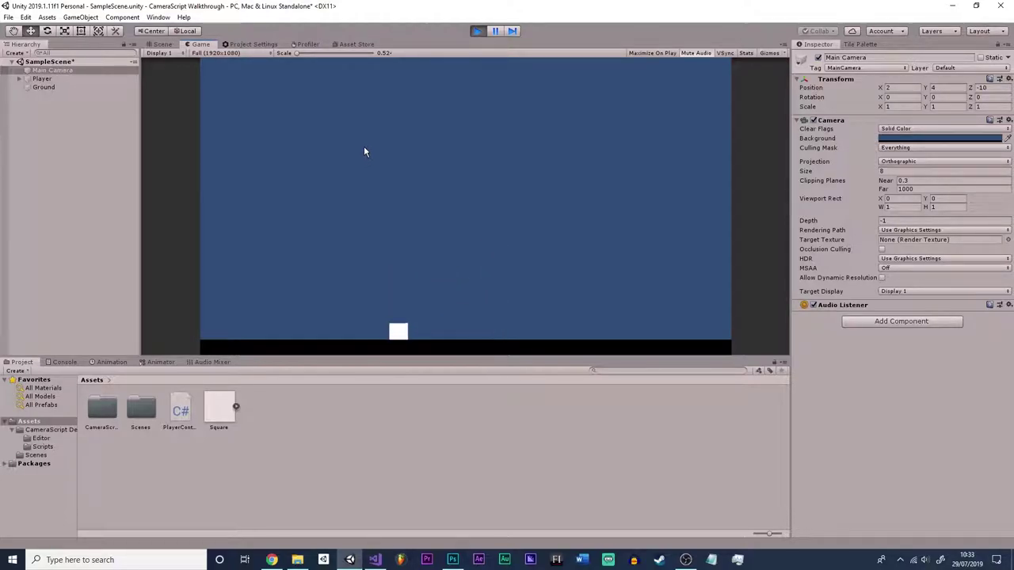
key(Right)
key(space)
key(Left)
key(space)
key(Right)
key(space)
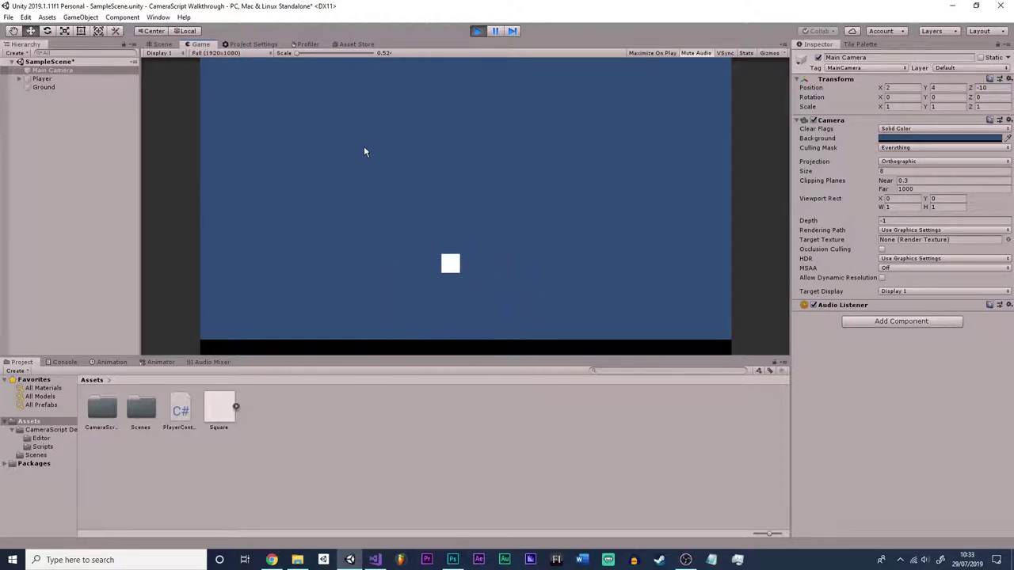
key(Left)
key(space)
key(space)
key(space)
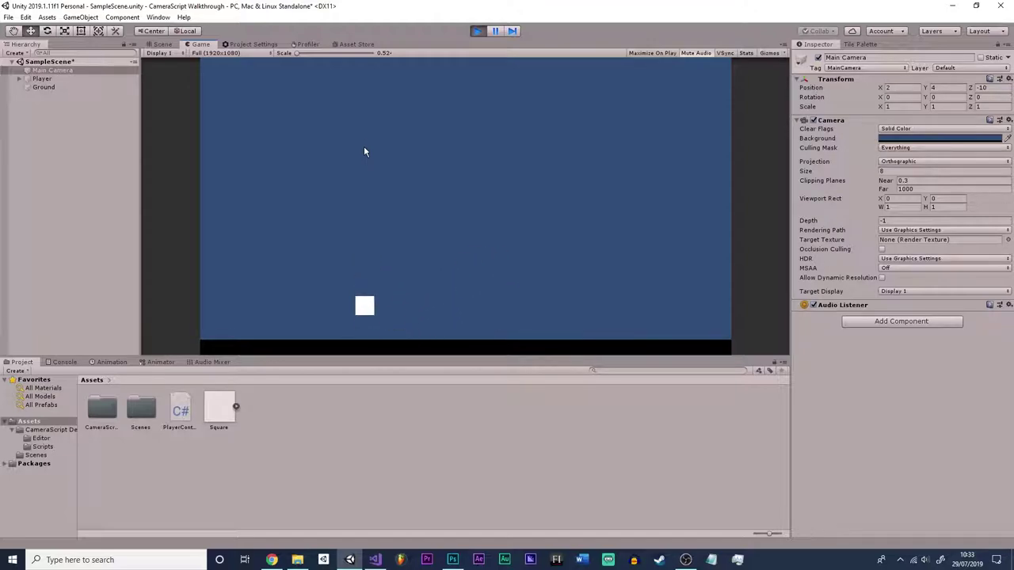
key(space)
key(space)
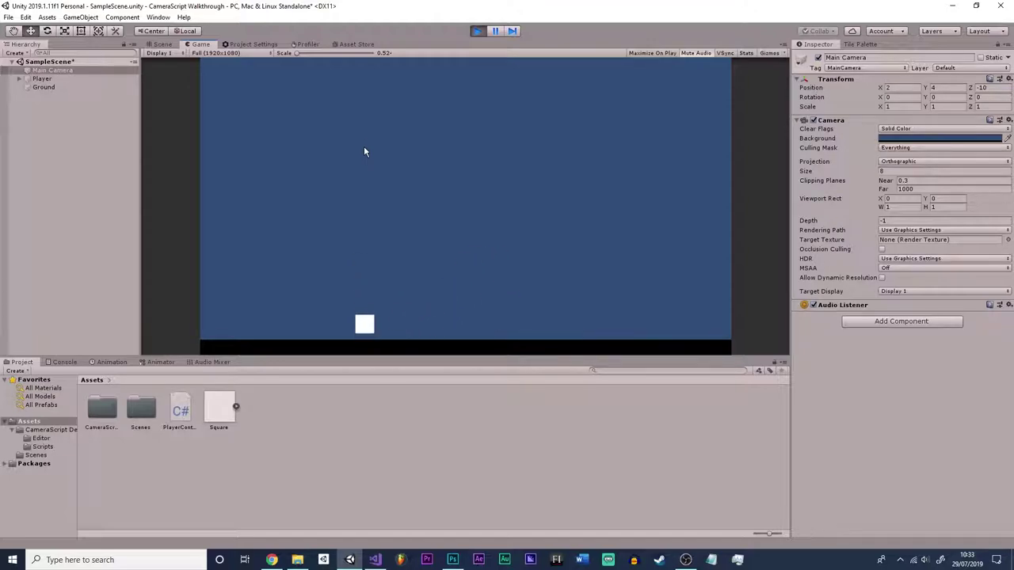
key(space)
- Examine the PlayerController script and the Player's components while running, test the movement again, and stop play mode
click(177, 414)
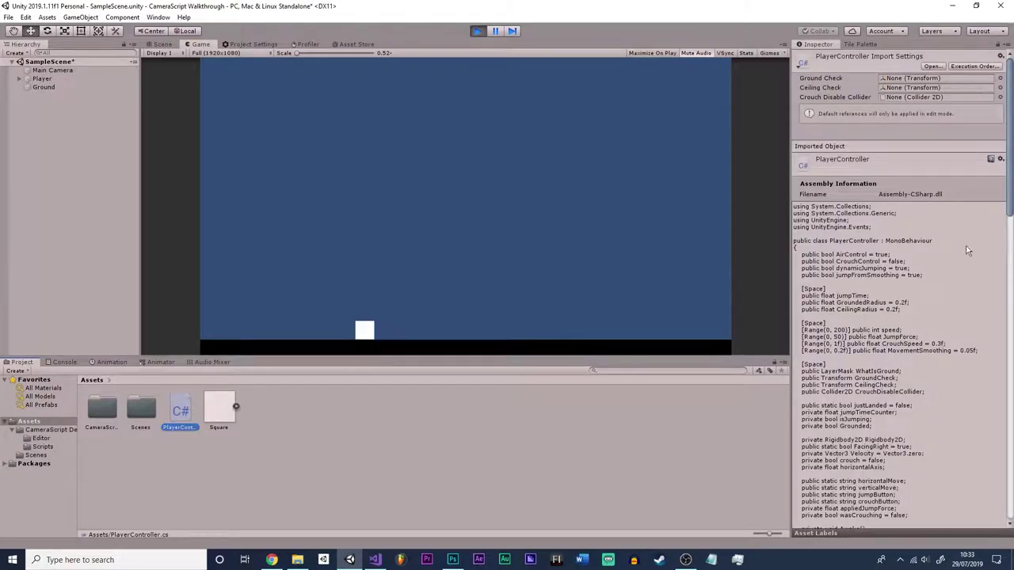
click(61, 80)
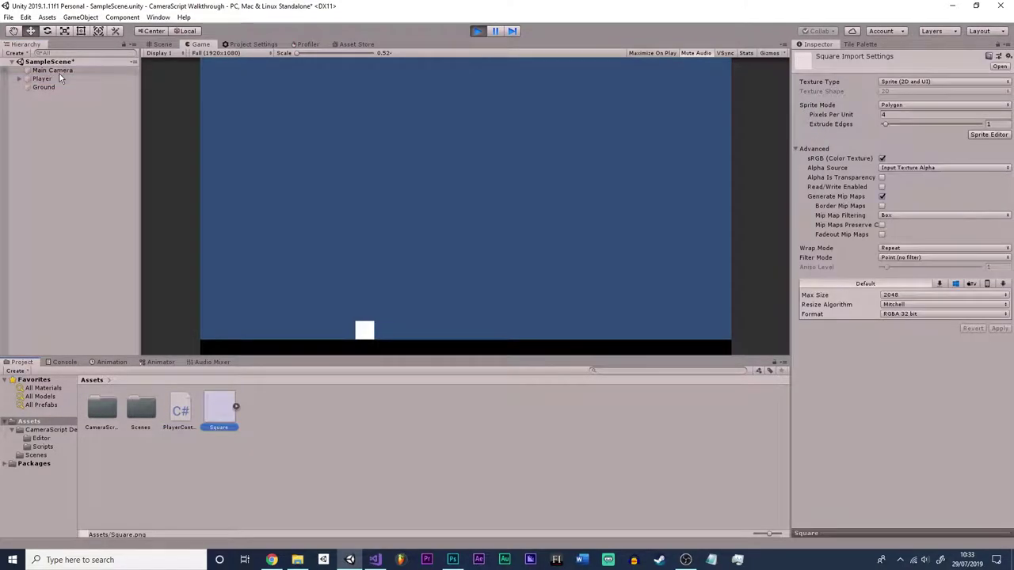
click(57, 80)
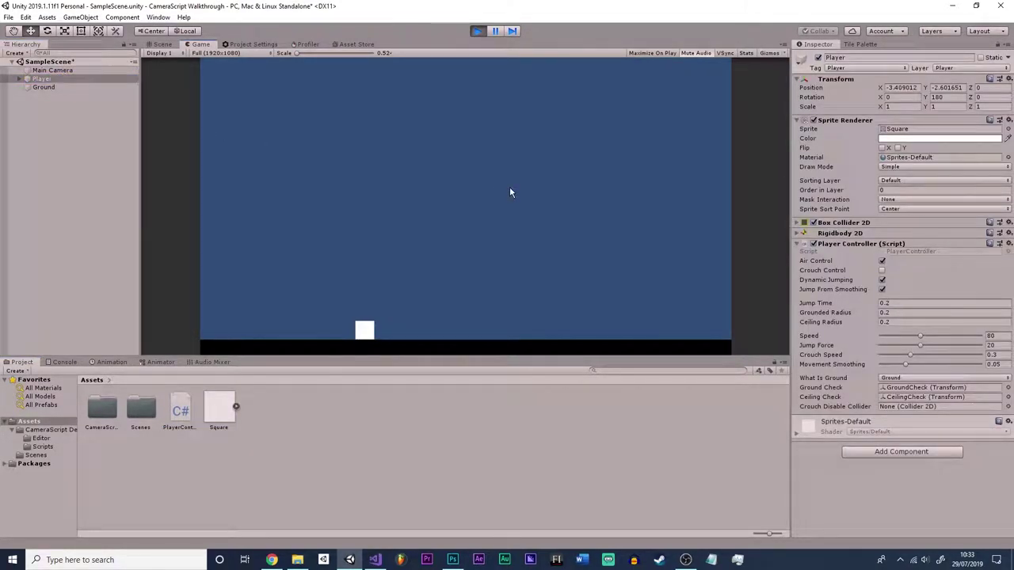
key(d)
key(space)
key(a)
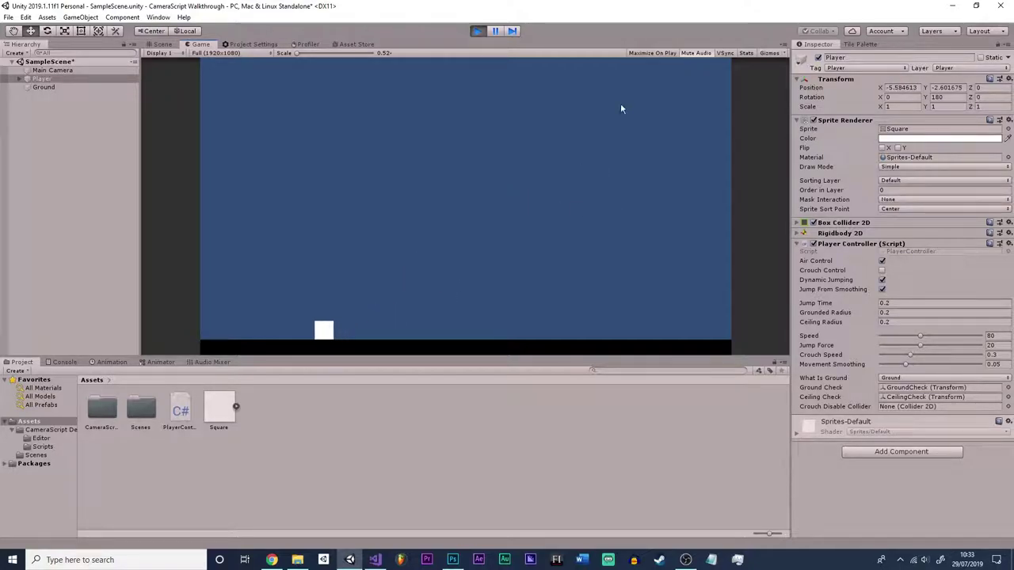
click(476, 32)
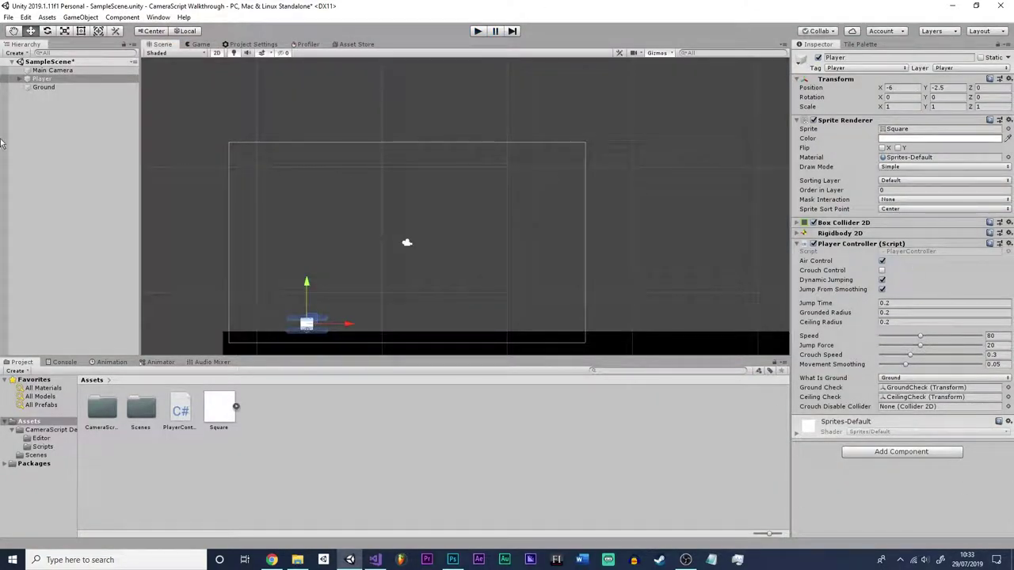
- Inspect the Ground, Player and Main Camera objects in the stopped scene
click(44, 87)
click(42, 78)
click(51, 69)
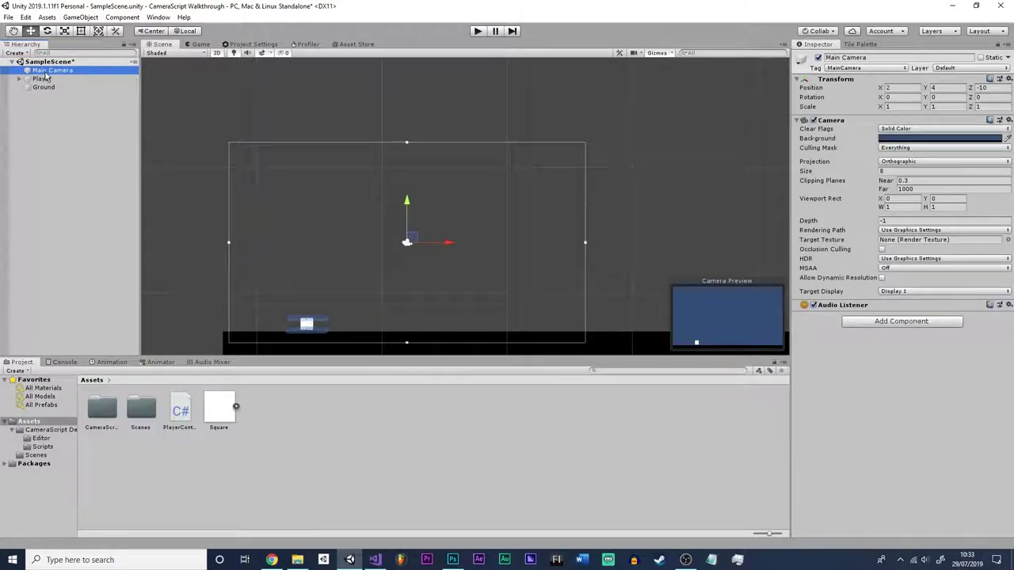
middle_drag(473, 241, 489, 168)
click(323, 250)
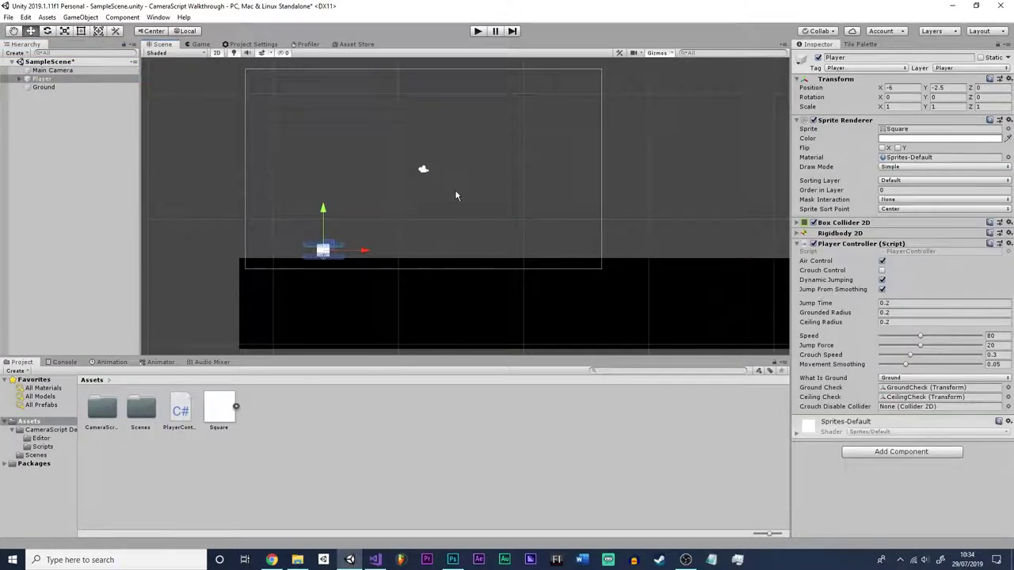
click(434, 281)
key(ctrl+z)
key(ctrl+z)
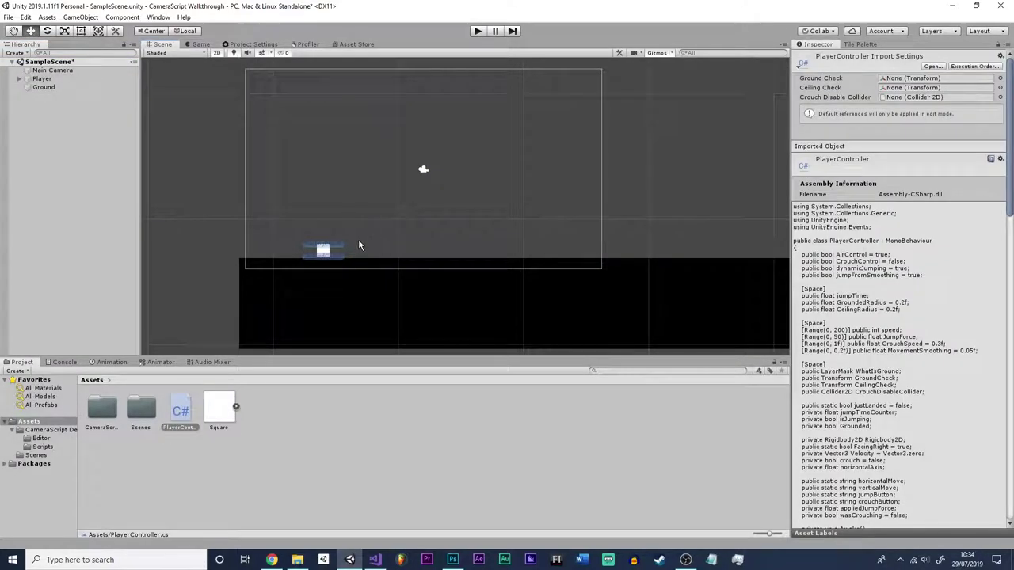
key(ctrl+y)
key(ctrl+y)
key(ctrl+y)
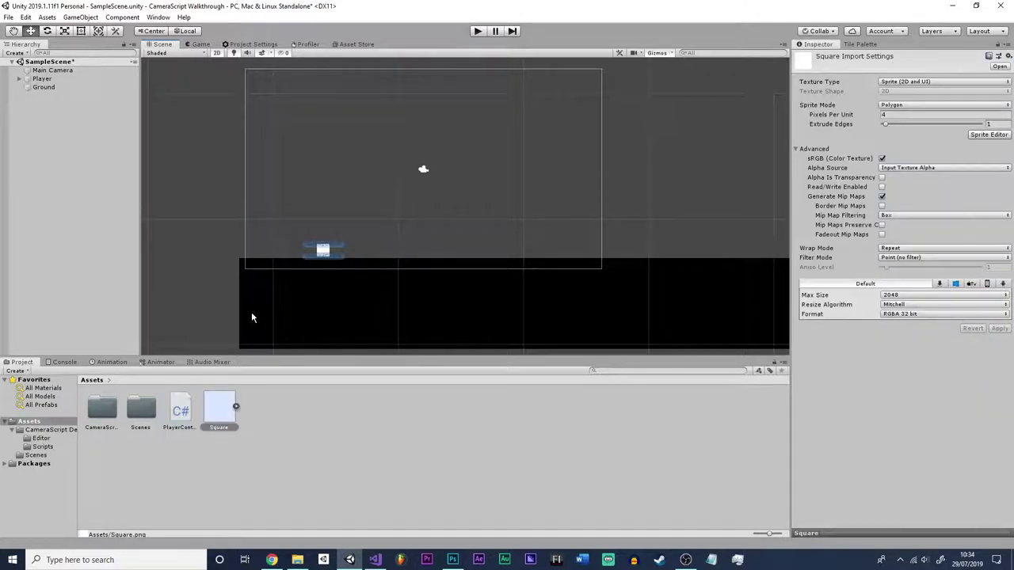
- Raise the Main Camera in the scene to Y position 8
click(56, 70)
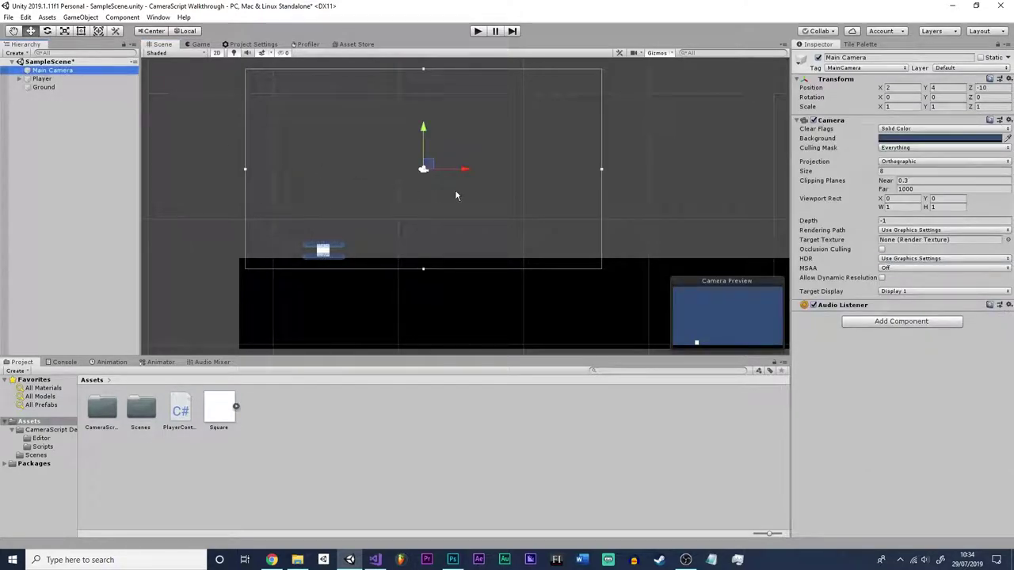
drag(426, 127, 426, 78)
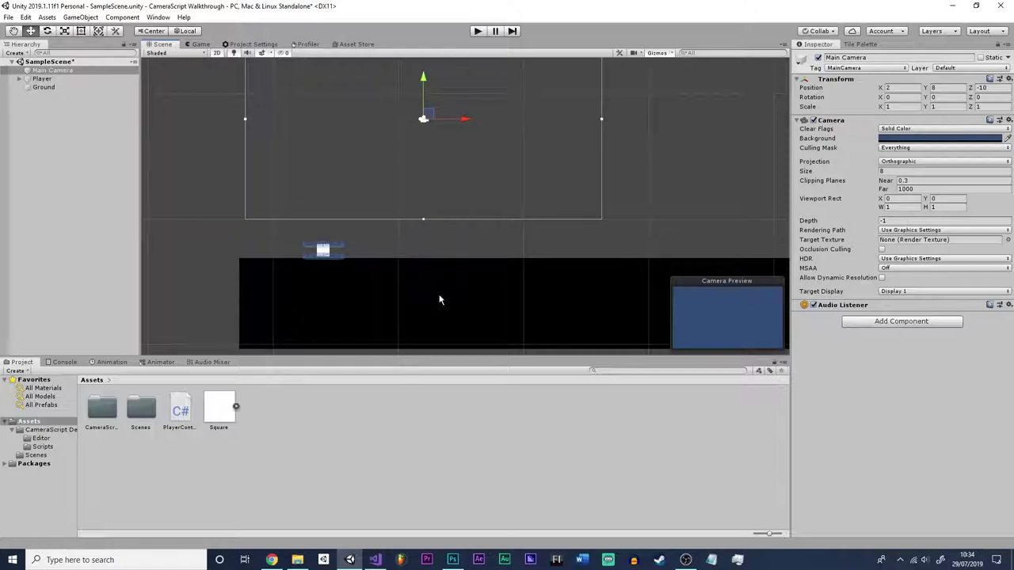
mouse_move(439, 297)
middle_down()
mouse_move(445, 349)
mouse_move(451, 286)
middle_up()
scroll(450, 325, down, 1)
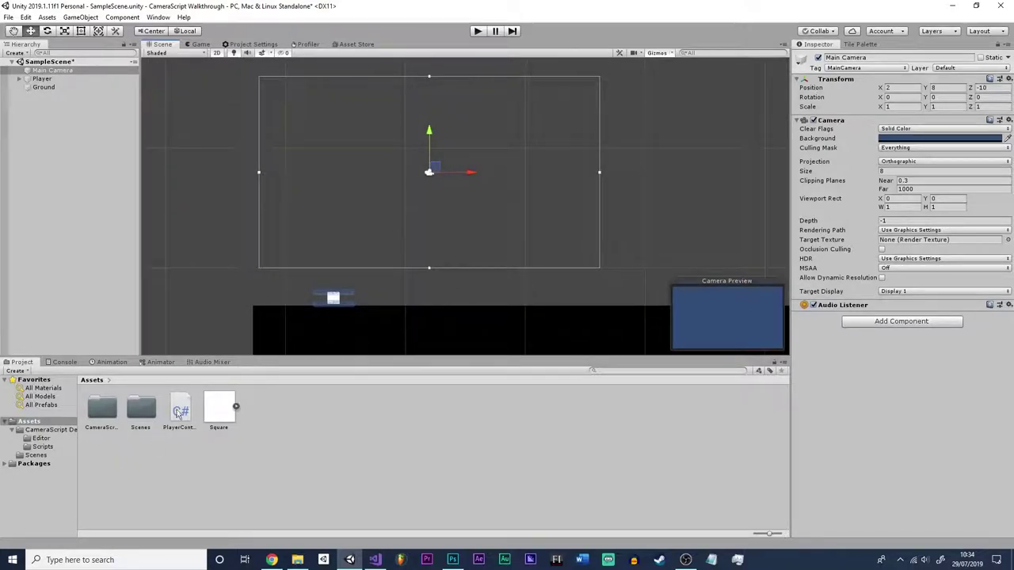
- Examine the subfolders of CameraScript DefineDoddy and the NamedArrays script in its Editor folder
double_click(99, 409)
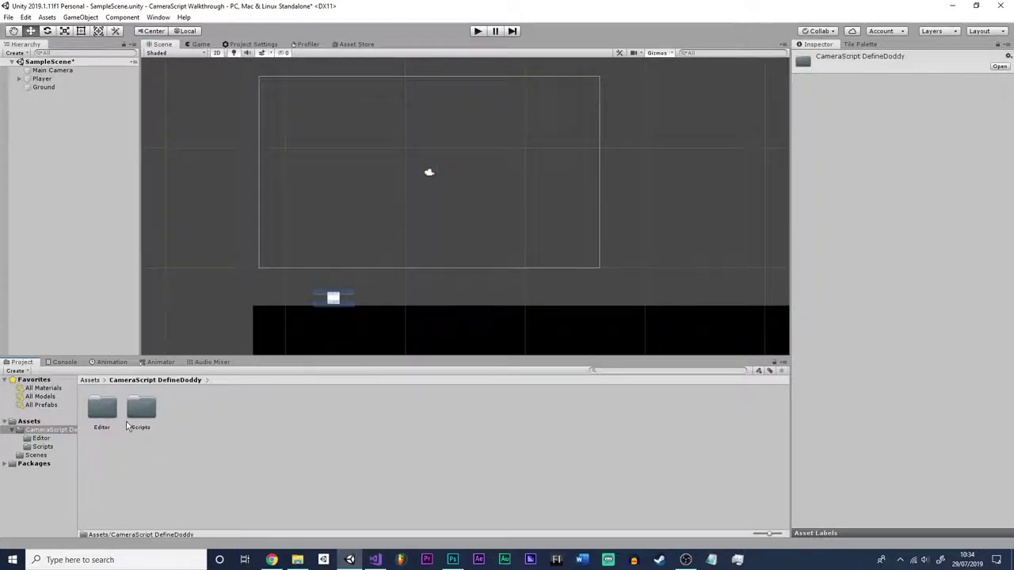
click(144, 409)
click(101, 409)
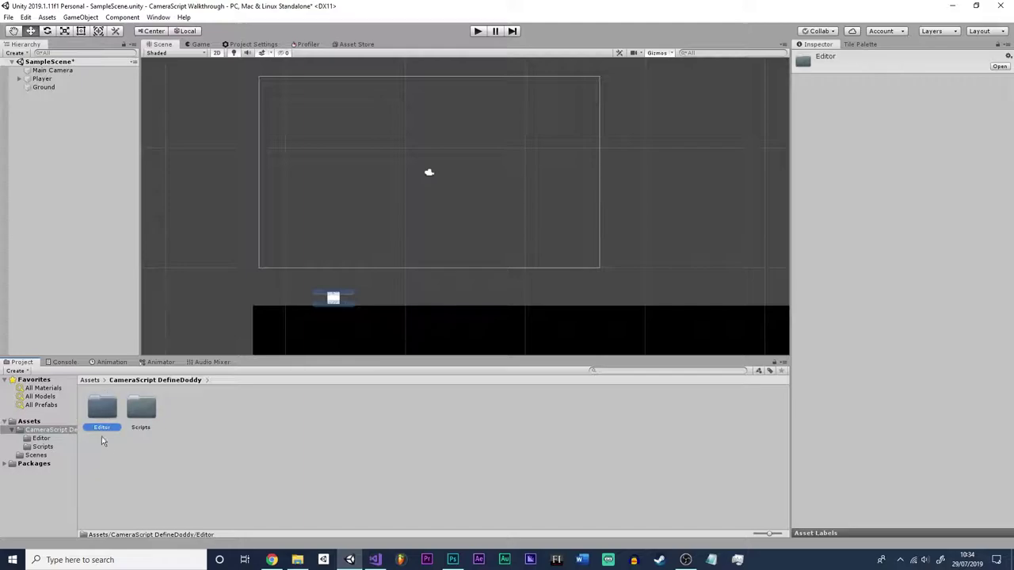
click(143, 409)
click(102, 412)
double_click(109, 406)
click(102, 419)
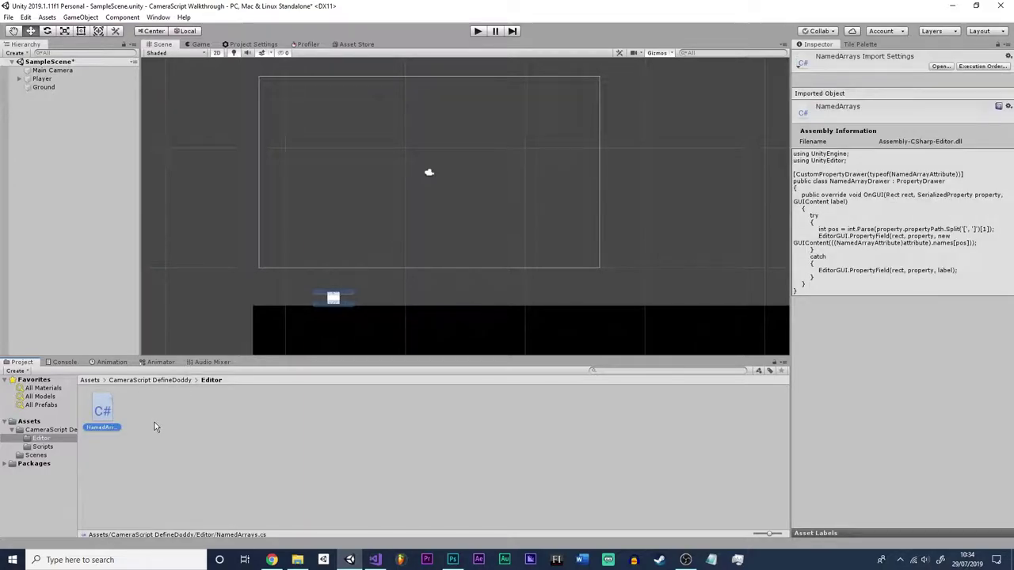
- Examine the OnTriggerFunction and CameraScript files in the Scripts folder of CameraScript DefineDoddy
click(147, 380)
double_click(140, 407)
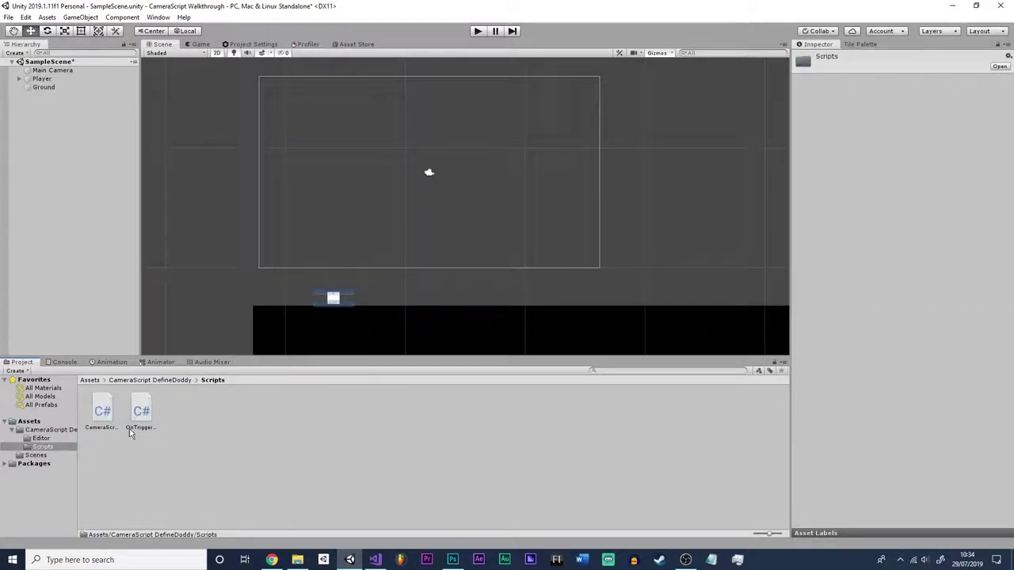
click(141, 411)
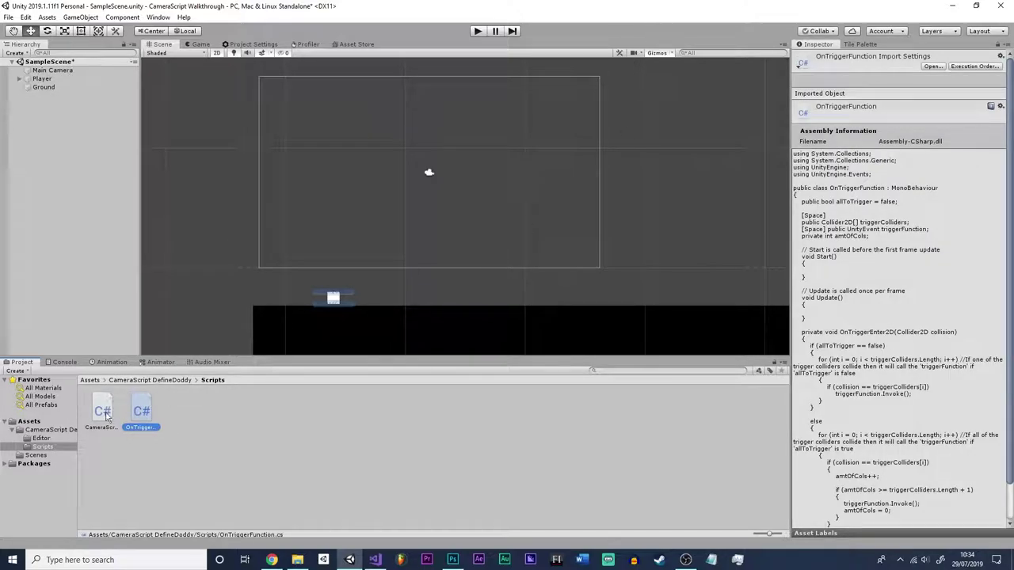
click(100, 424)
click(137, 412)
- Attach the CameraScript file to the Main Camera as a component
click(103, 411)
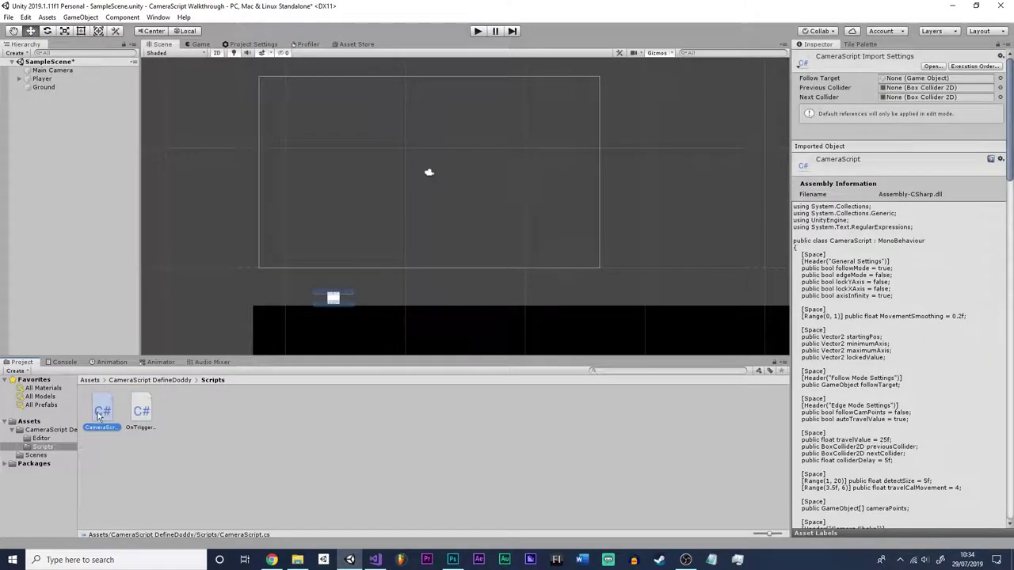
drag(98, 413, 49, 70)
- Review the Main Camera's Camera Script settings and assign the Player object as its Follow Target
scroll(877, 323, down, 3)
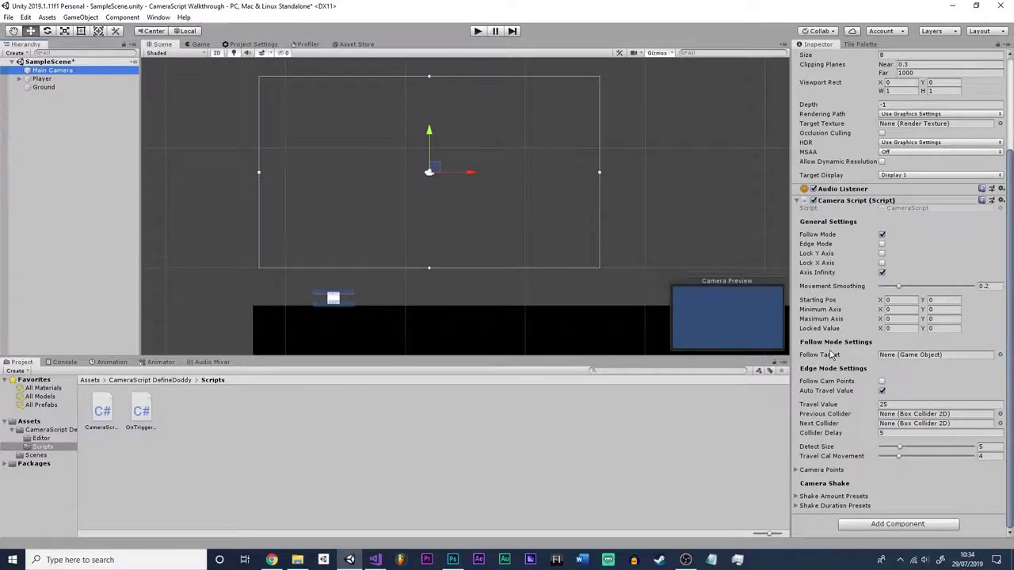
scroll(823, 349, up, 3)
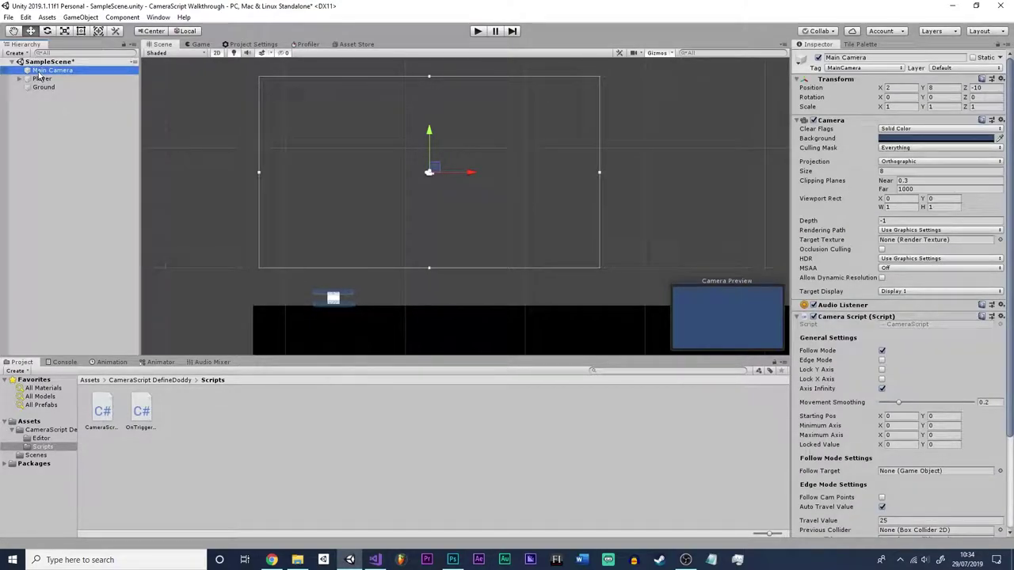
scroll(824, 253, down, 3)
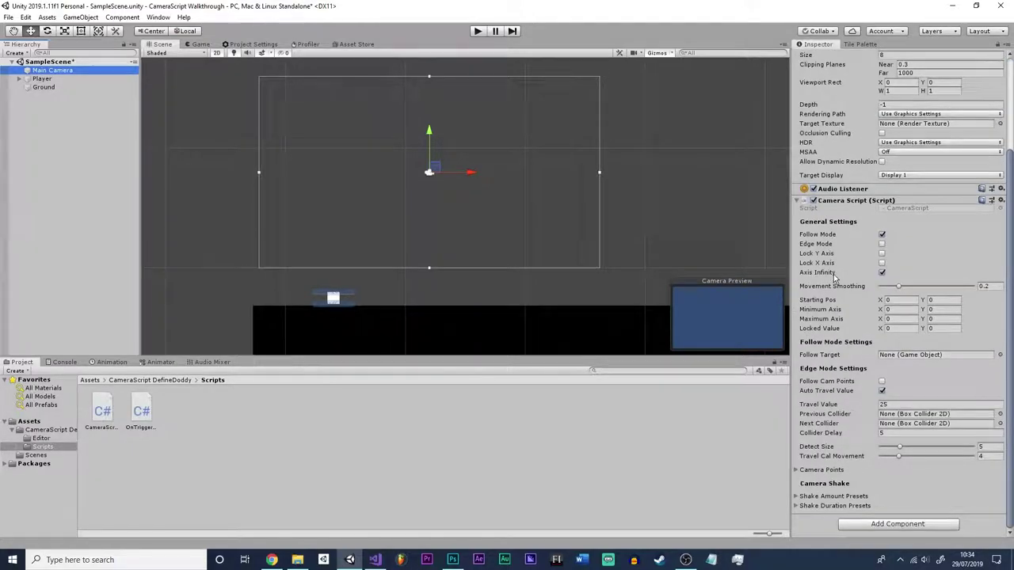
scroll(825, 254, up, 3)
scroll(825, 253, down, 3)
drag(44, 82, 899, 360)
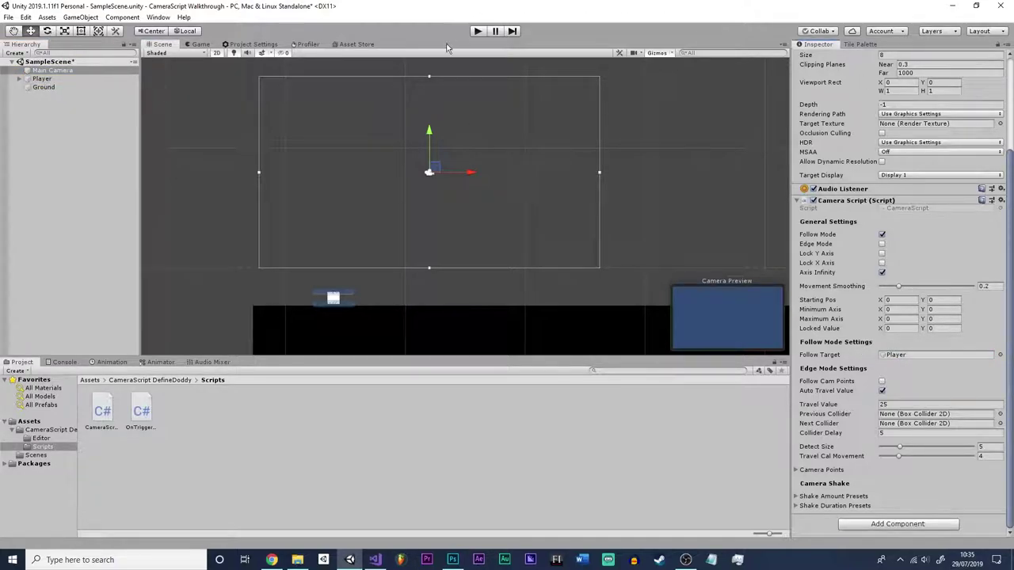
- Run the game and move and jump the player around to test how the camera follows it
click(478, 31)
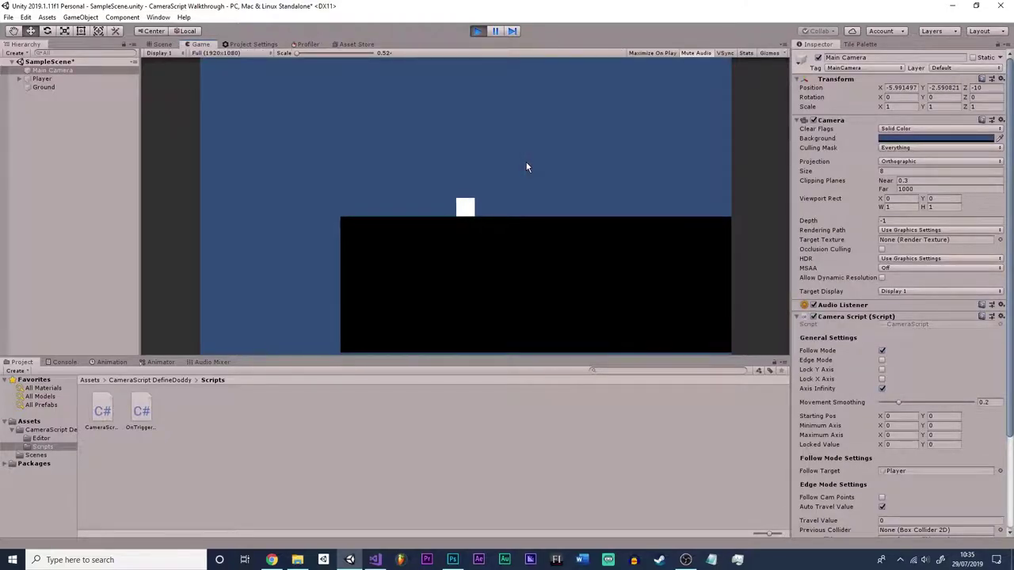
key(d)
key(space)
key(a)
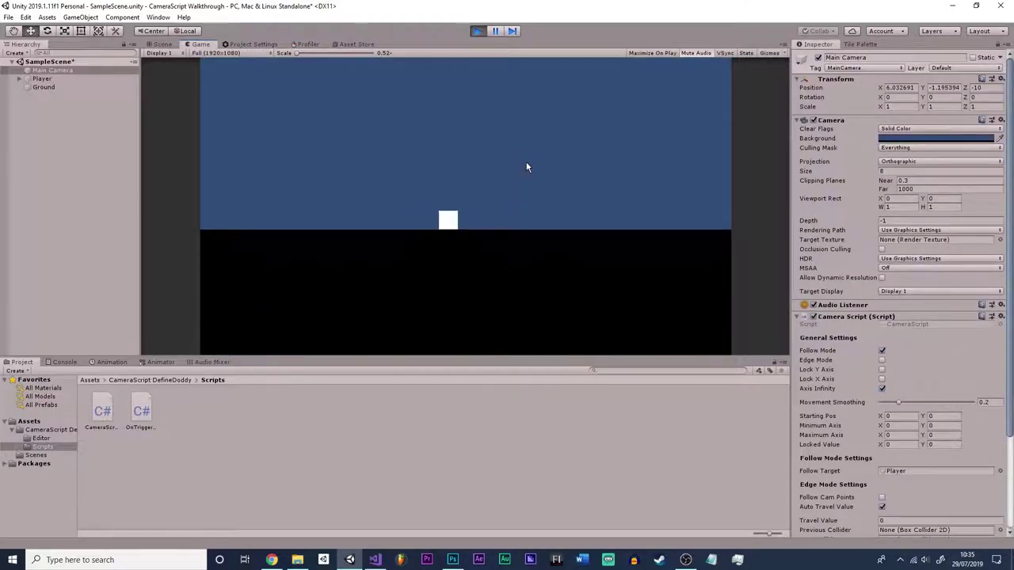
key(space)
key(d)
key(space)
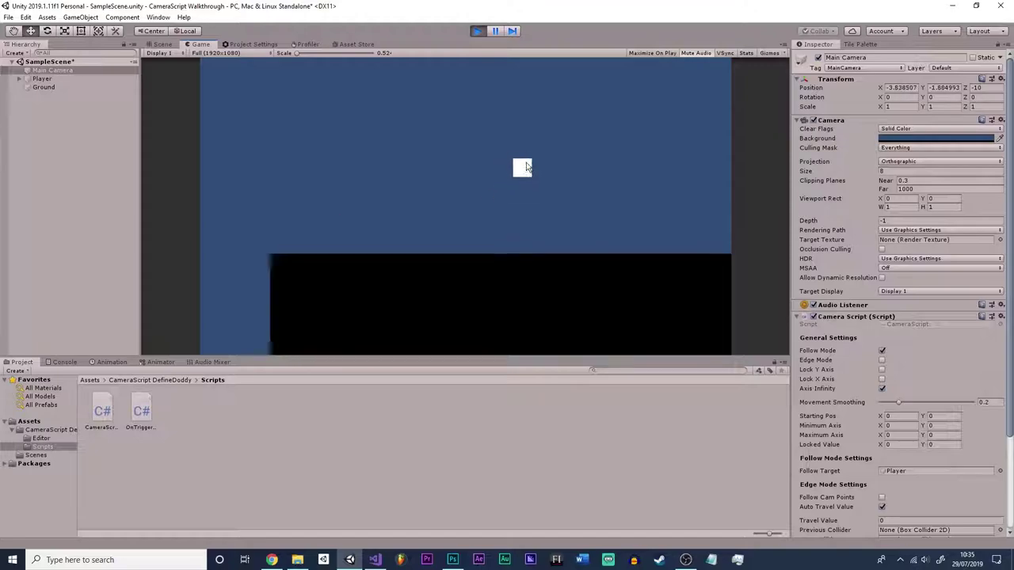
key(a)
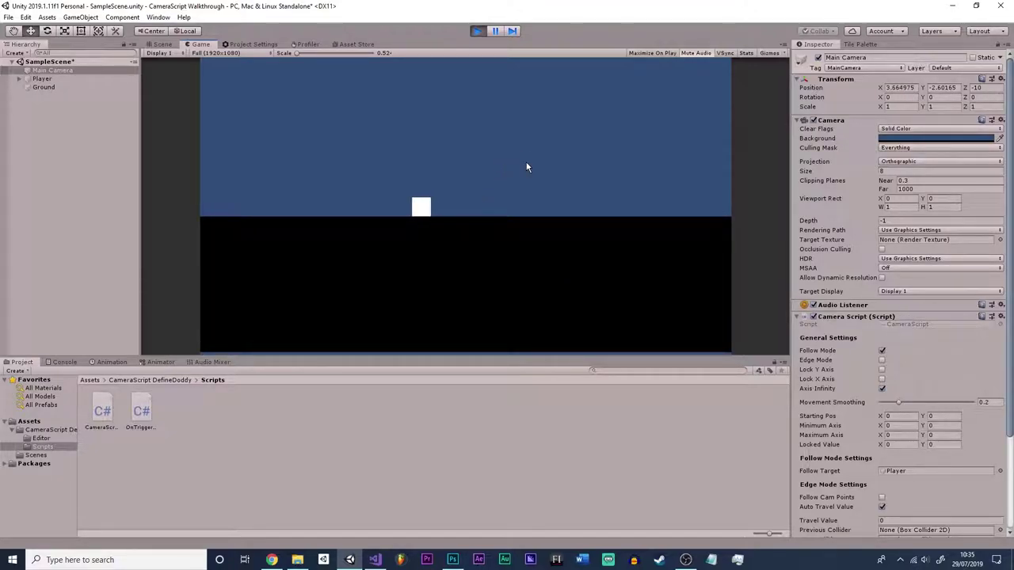
key(space)
key(space)
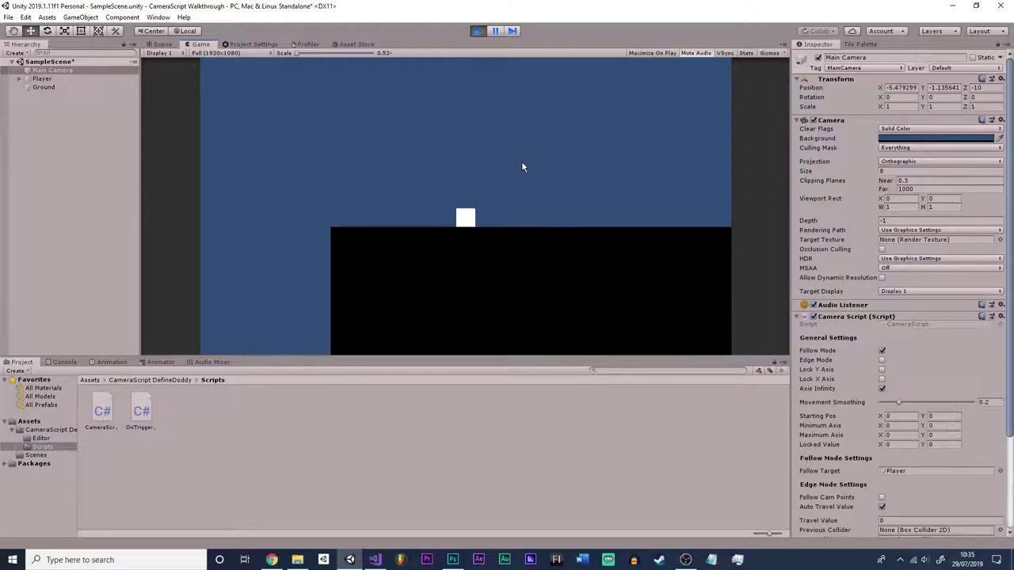
- Try Movement Smoothing at 0 and at 1 while the game runs, and stop the game
drag(900, 404, 865, 412)
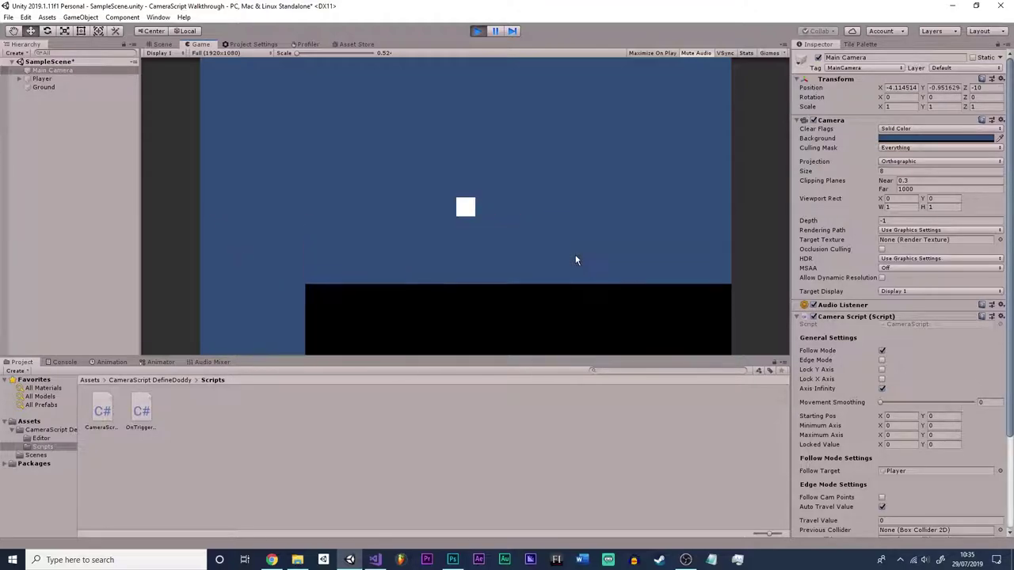
drag(928, 403, 976, 403)
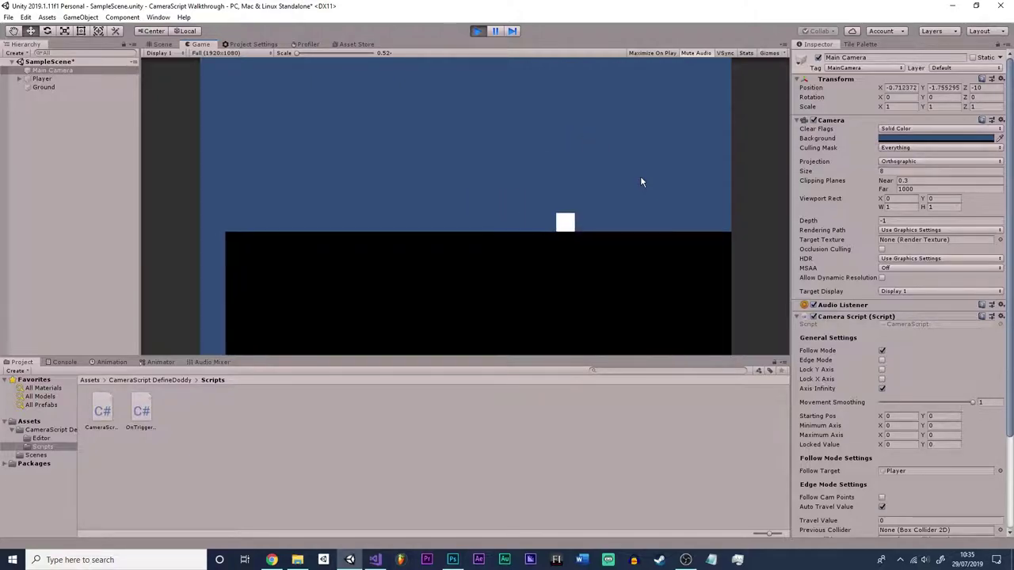
click(476, 32)
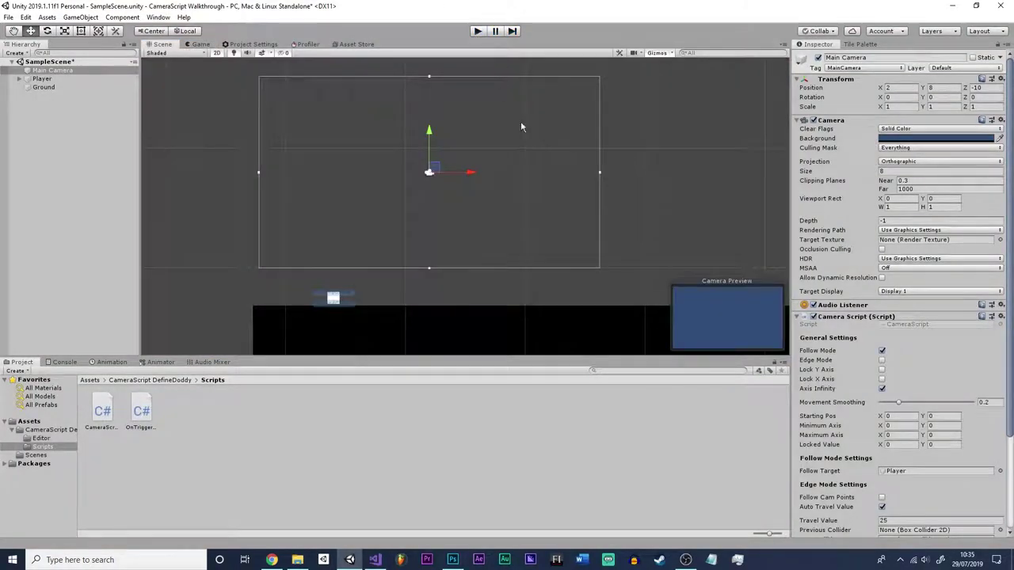
- Enable Lock Y Axis in the Main Camera's Camera Script settings
middle_drag(369, 227, 396, 166)
scroll(847, 393, down, 5)
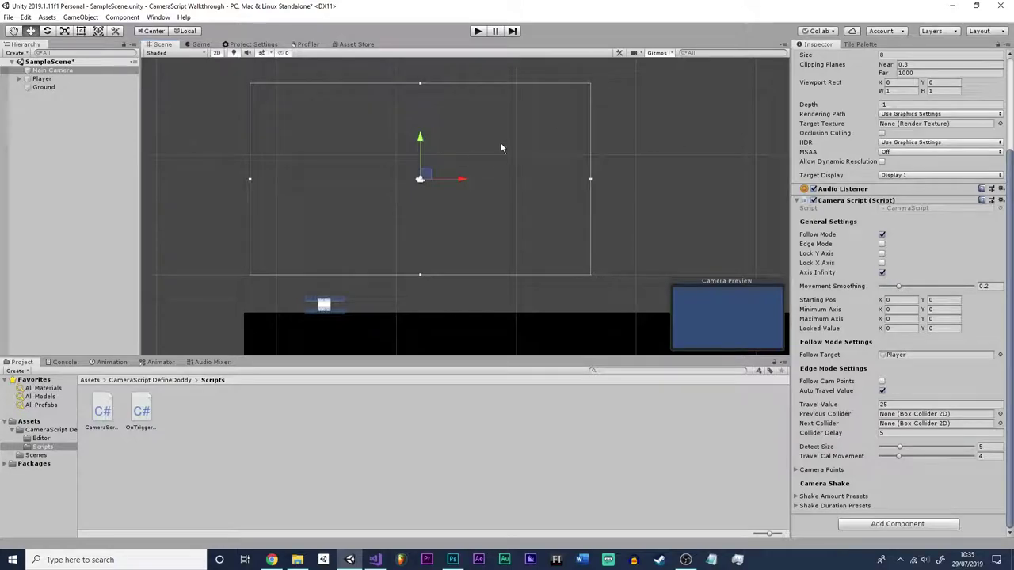
mouse_move(504, 171)
middle_down()
mouse_move(504, 163)
mouse_move(502, 172)
middle_up()
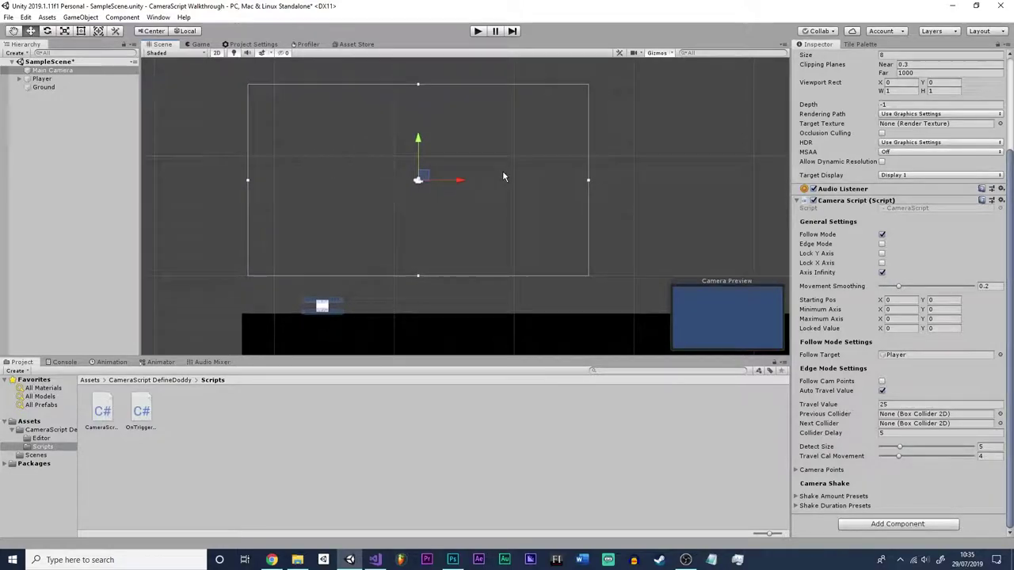
click(881, 253)
- Run the game, switch Lock Y Axis off and on, and move and jump the player to test the vertical lock
click(477, 31)
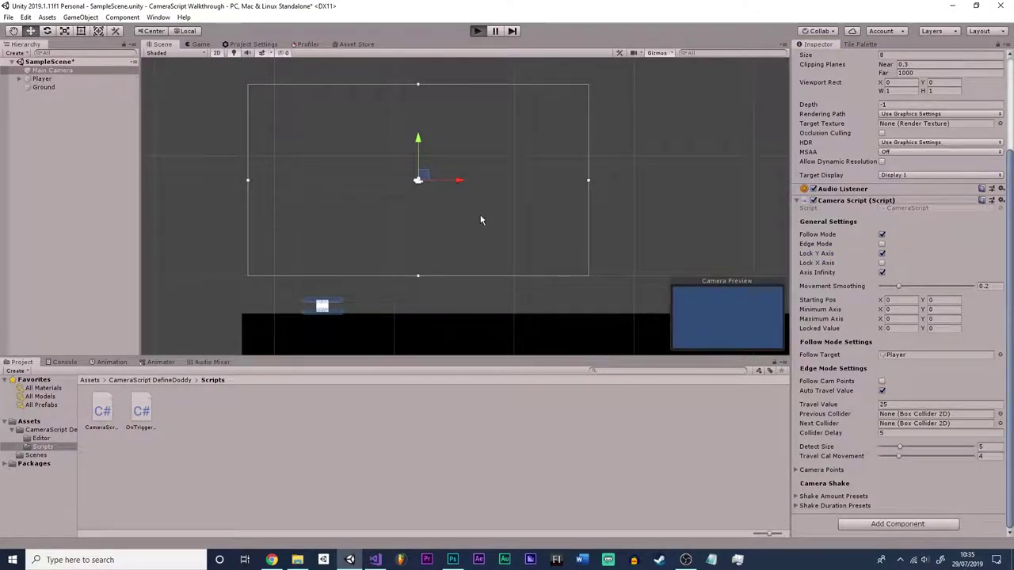
click(882, 370)
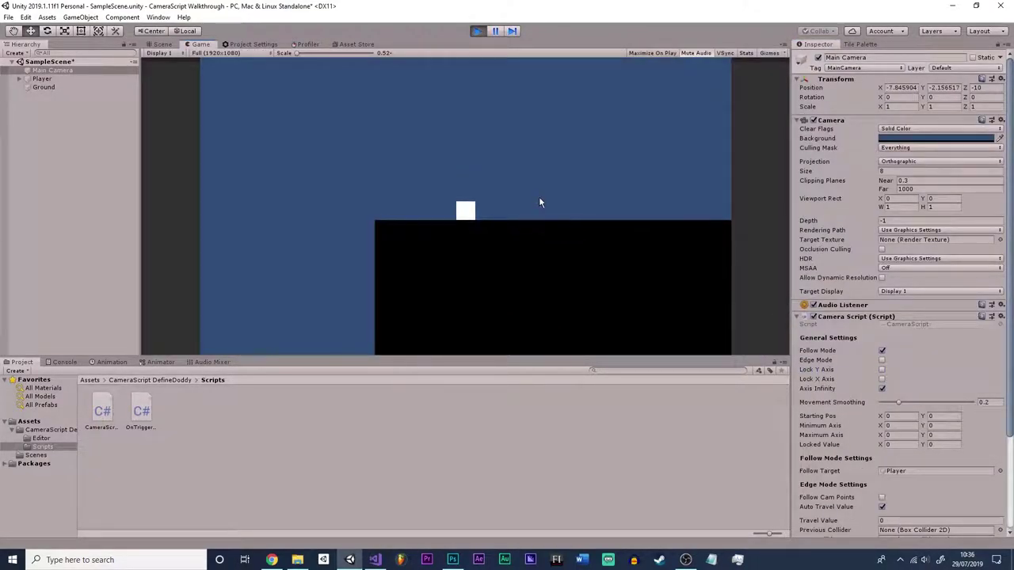
click(881, 370)
click(472, 164)
key(Right)
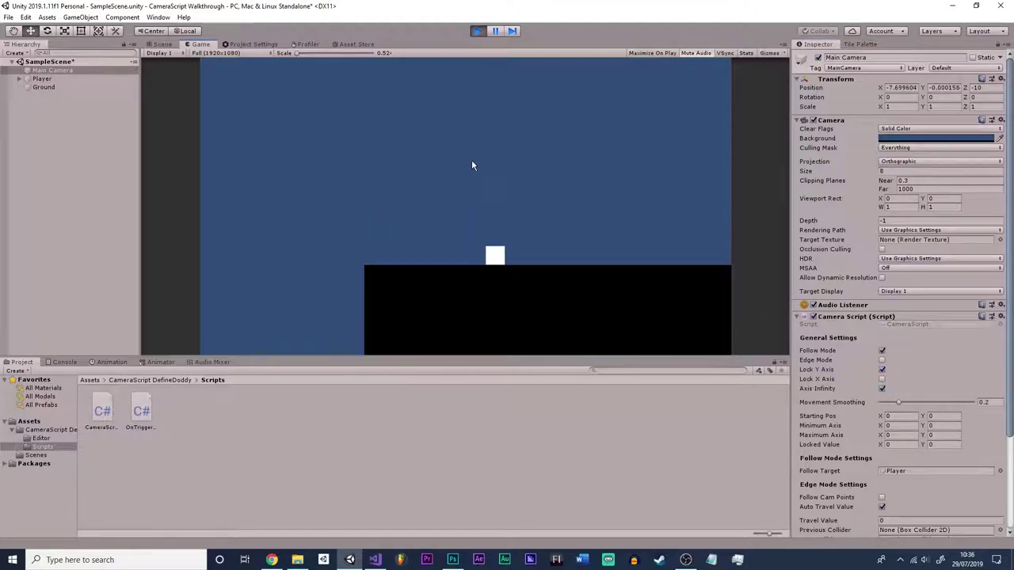
key(space)
key(Left)
key(space)
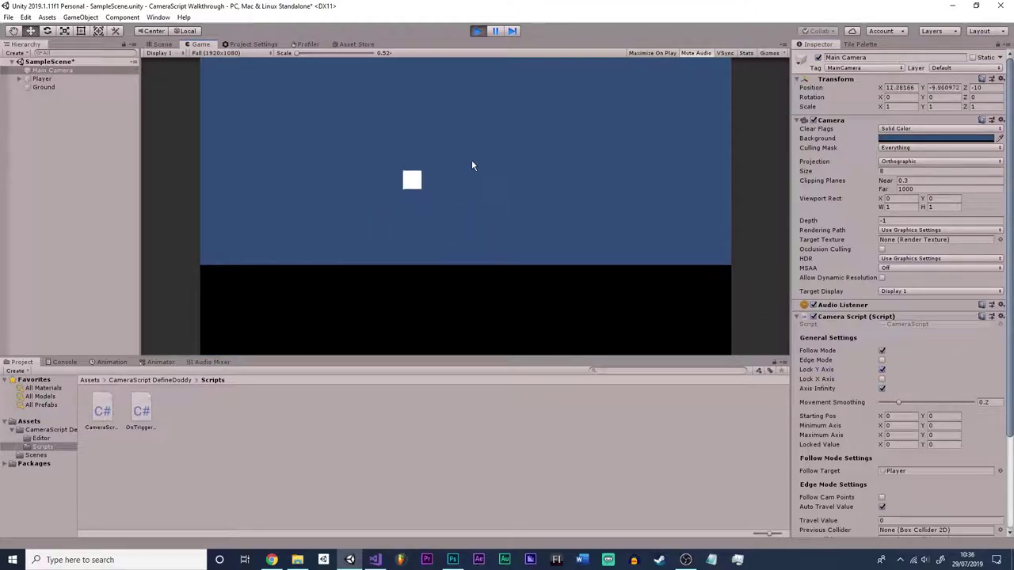
key(space)
key(Right)
key(space)
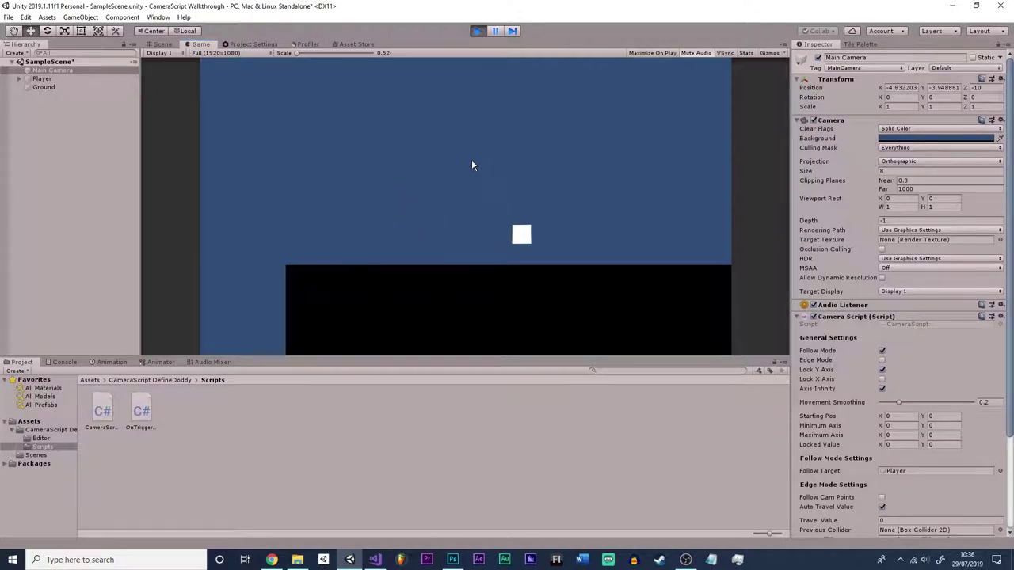
key(Left)
key(space)
key(Right)
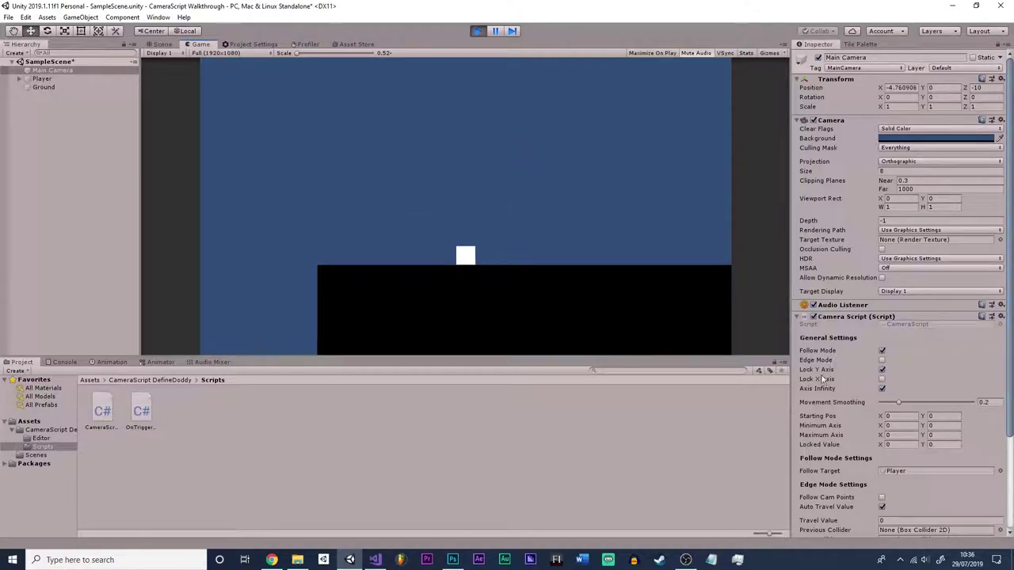
- Try Lock X Axis on and off during play, and raise the Locked Value Y to about 2.48
click(881, 378)
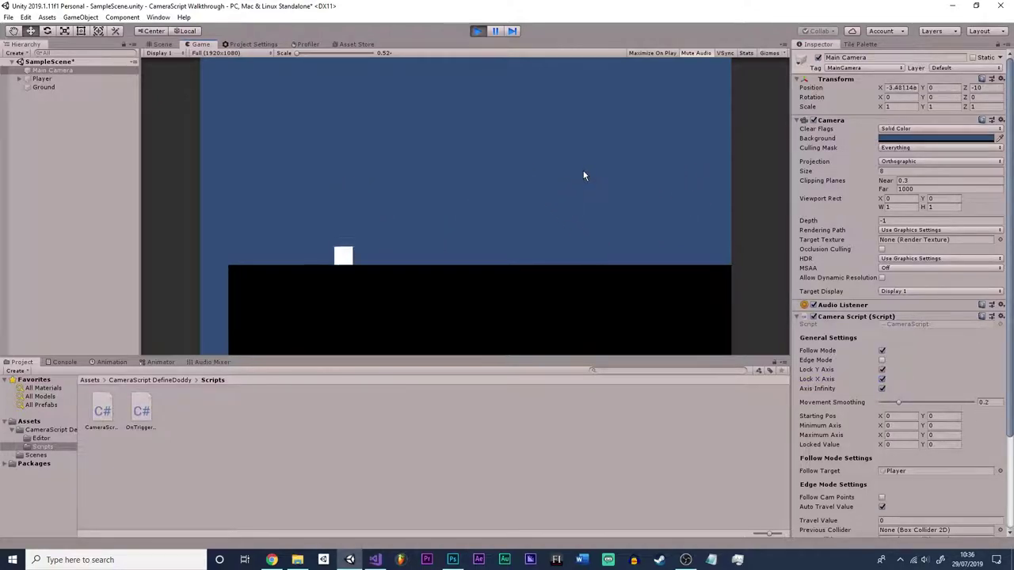
click(882, 379)
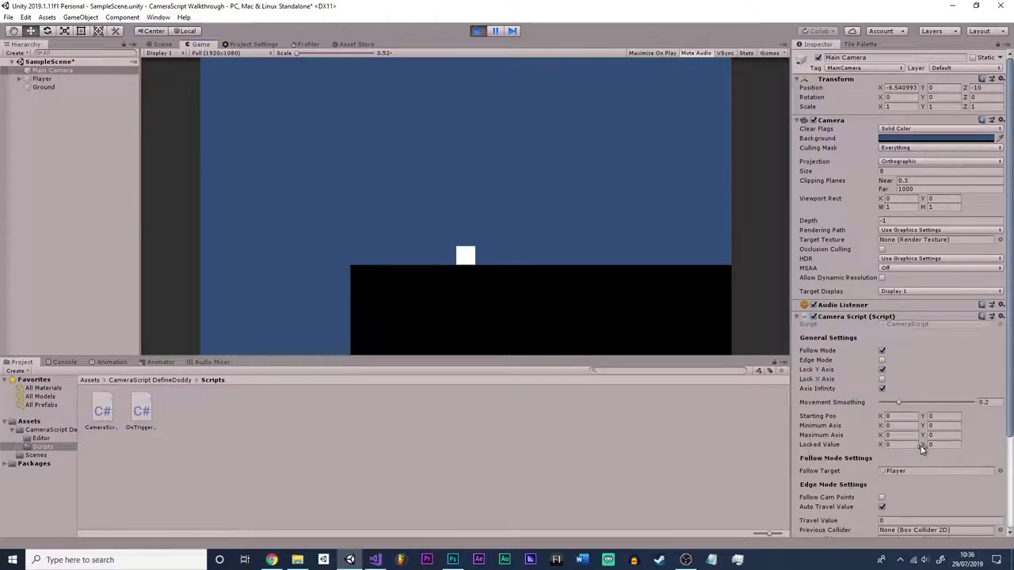
drag(925, 448, 963, 456)
- Stop the game and set the Camera Script's Locked Value Y to 3
text(3)
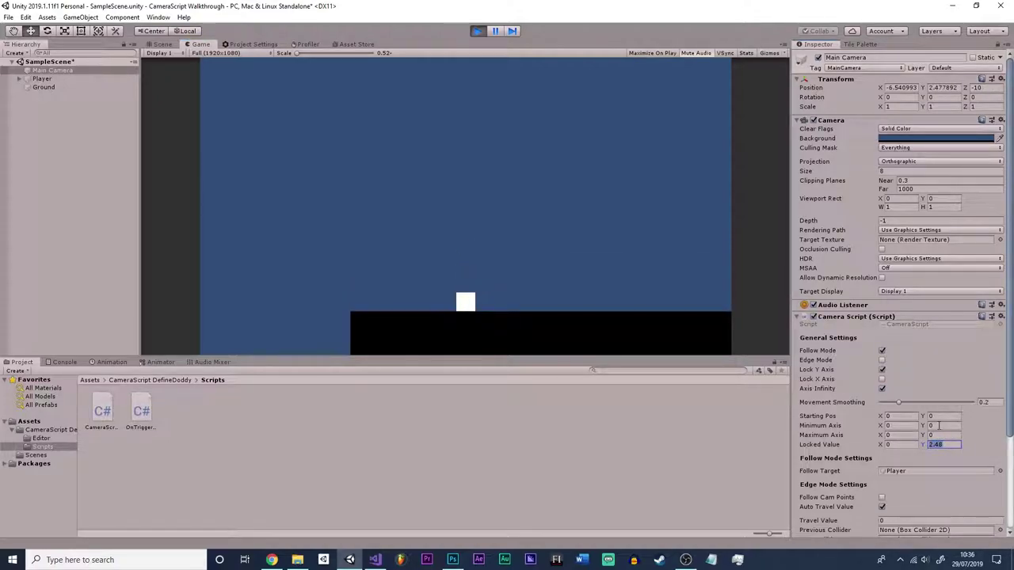
click(477, 30)
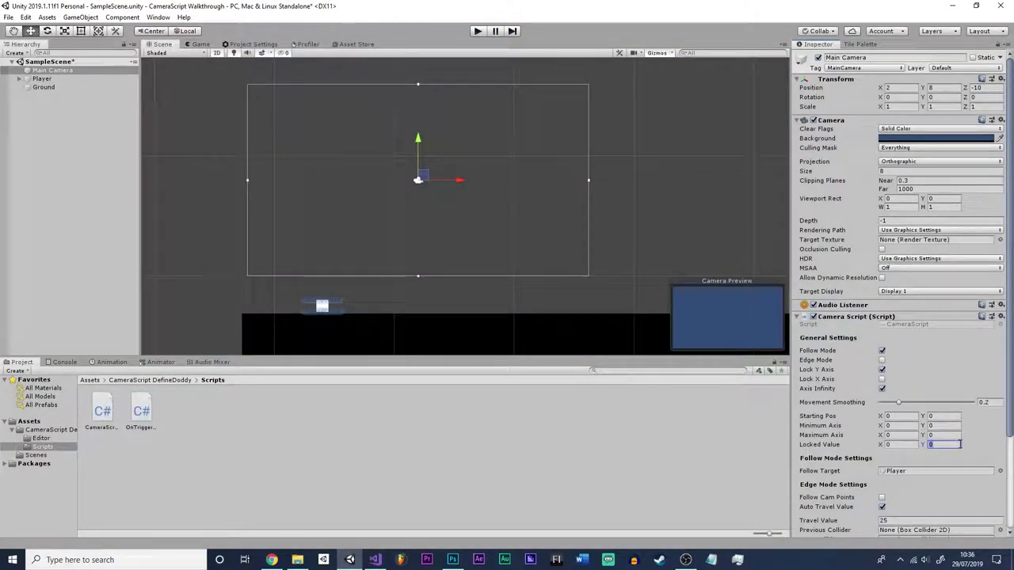
middle_drag(338, 232, 373, 182)
- Move the Main Camera vertically to Y position 3 and set the Camera Script's Starting Pos Y to 3
click(139, 150)
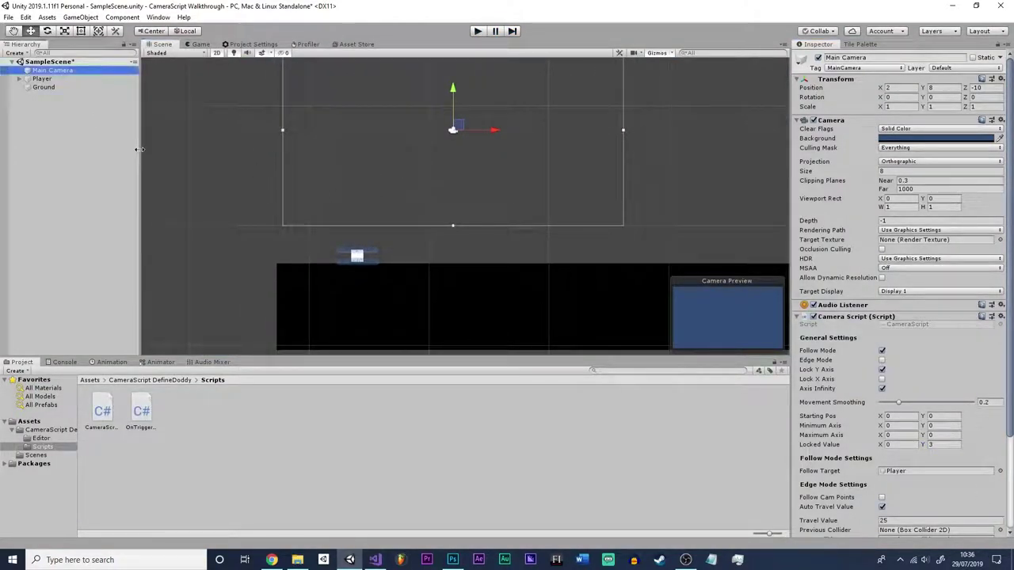
click(149, 82)
click(71, 71)
drag(453, 92, 457, 148)
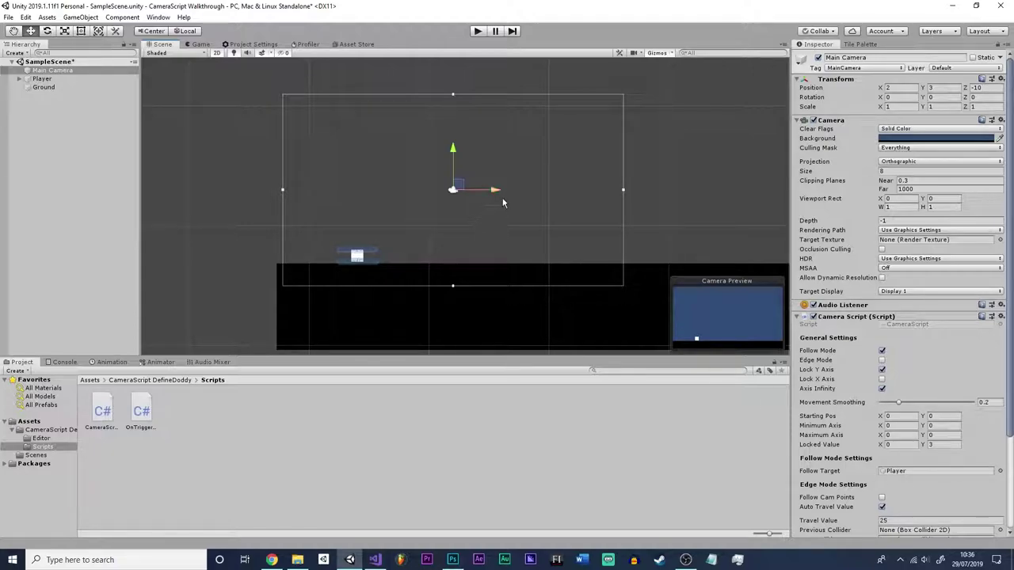
click(947, 416)
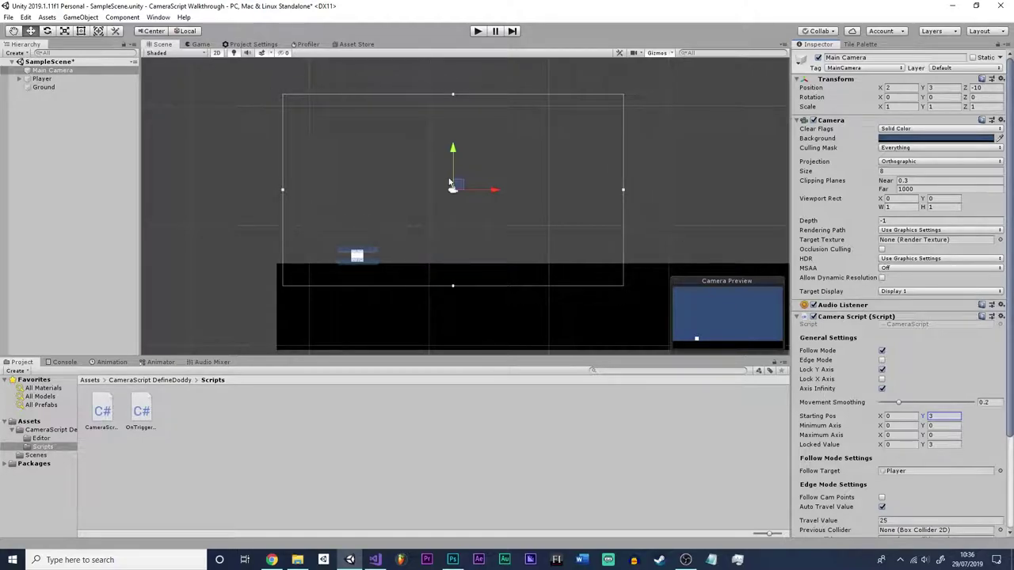
- Move the Main Camera up to Y position 7 in the scene, above the player
middle_drag(381, 256, 369, 290)
scroll(415, 227, up, 4)
drag(461, 171, 446, 111)
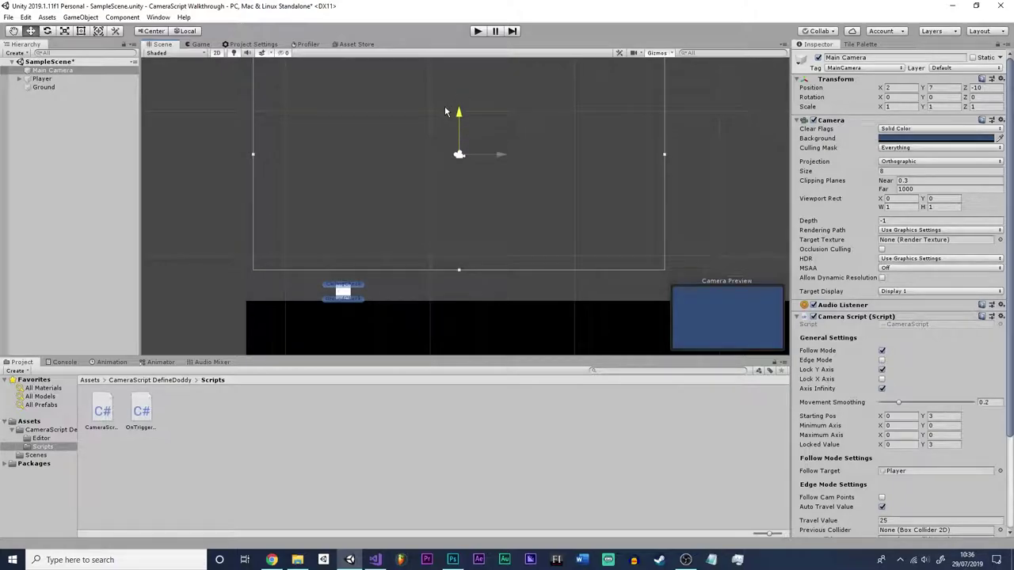
scroll(318, 299, up, 4)
middle_drag(318, 299, 327, 196)
drag(327, 197, 309, 310)
scroll(309, 309, down, 2)
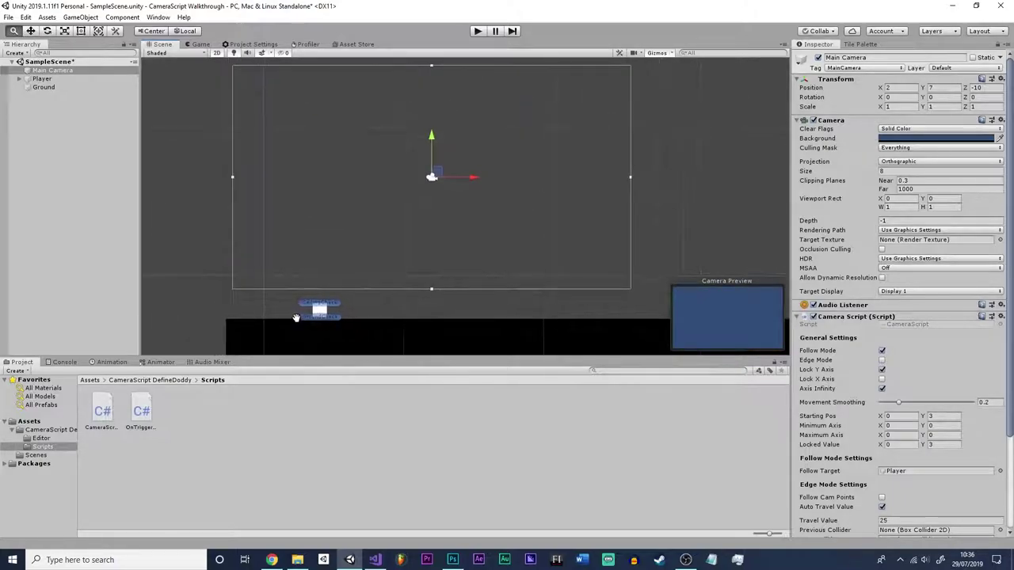
scroll(309, 313, down, 1)
middle_drag(308, 312, 306, 318)
scroll(344, 232, down, 1)
middle_drag(344, 232, 339, 227)
scroll(337, 224, up, 1)
- Run the game briefly to check how the camera travels from its raised position, and stop it
click(477, 31)
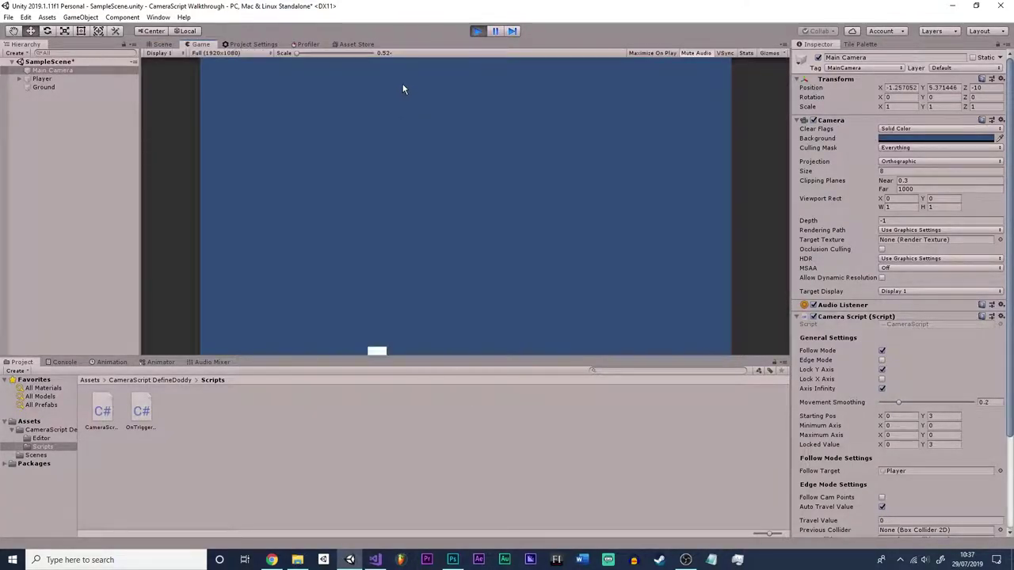
click(476, 30)
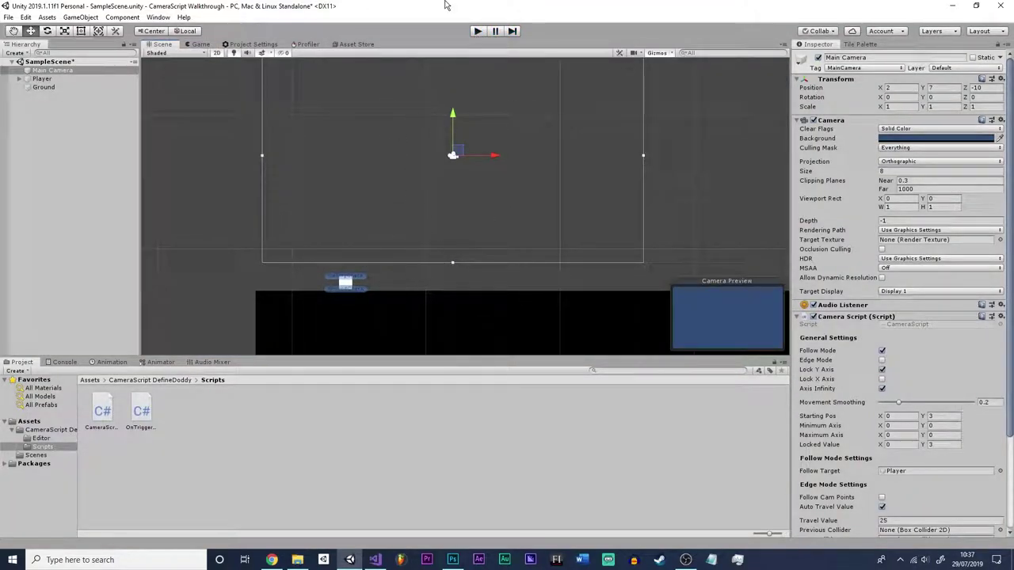
click(188, 52)
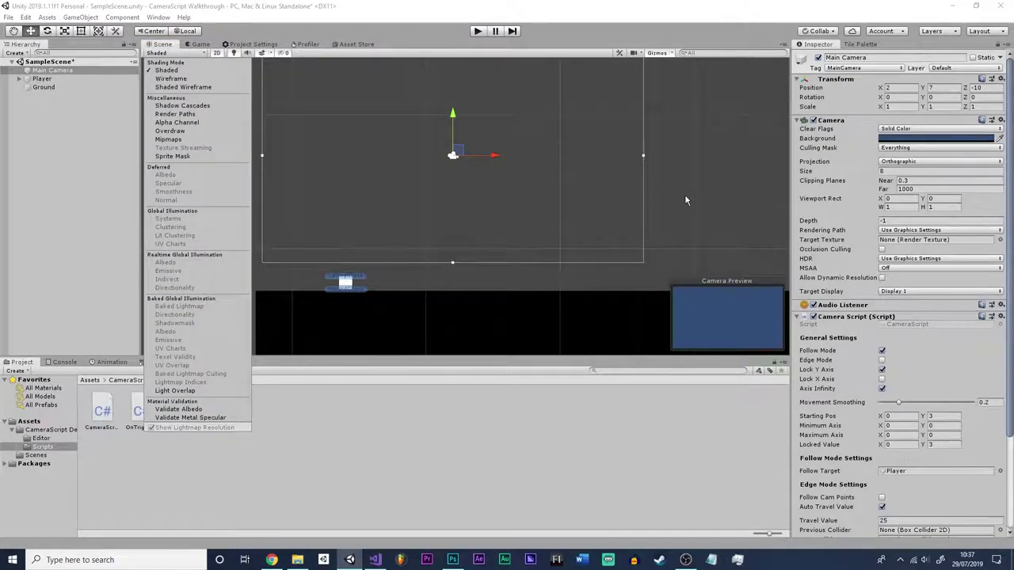
middle_drag(683, 196, 712, 212)
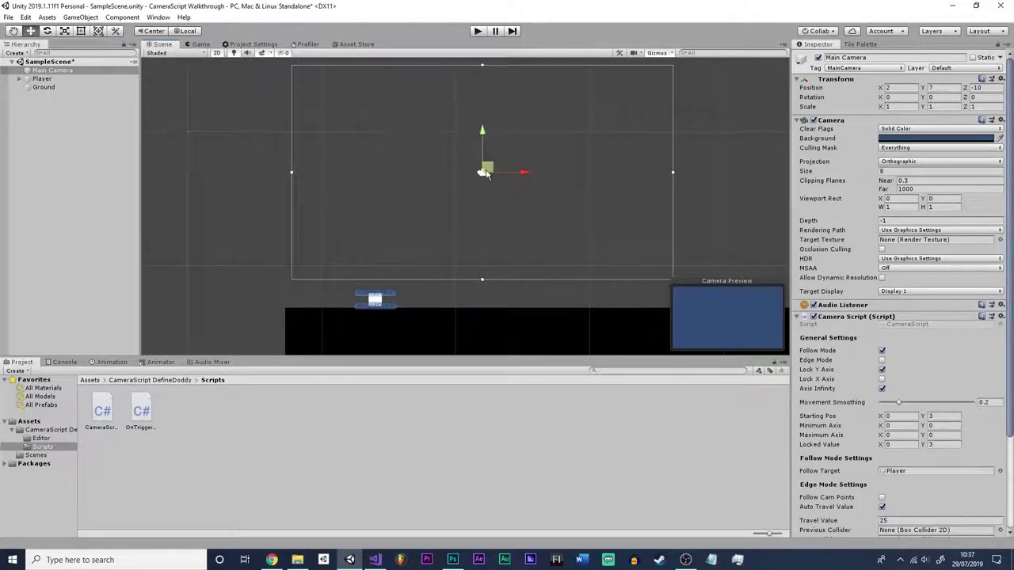
click(942, 445)
click(3, 71)
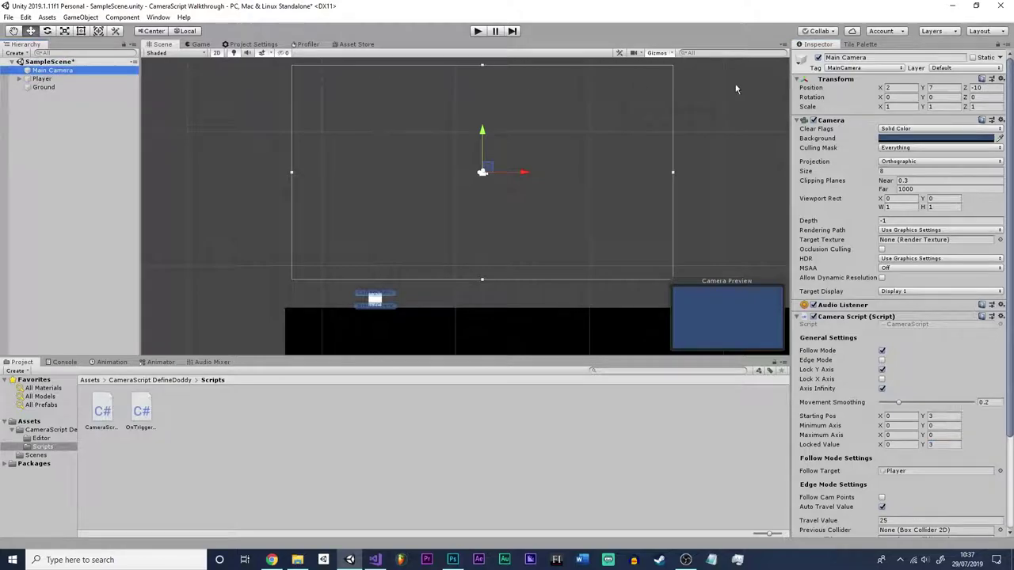
click(903, 88)
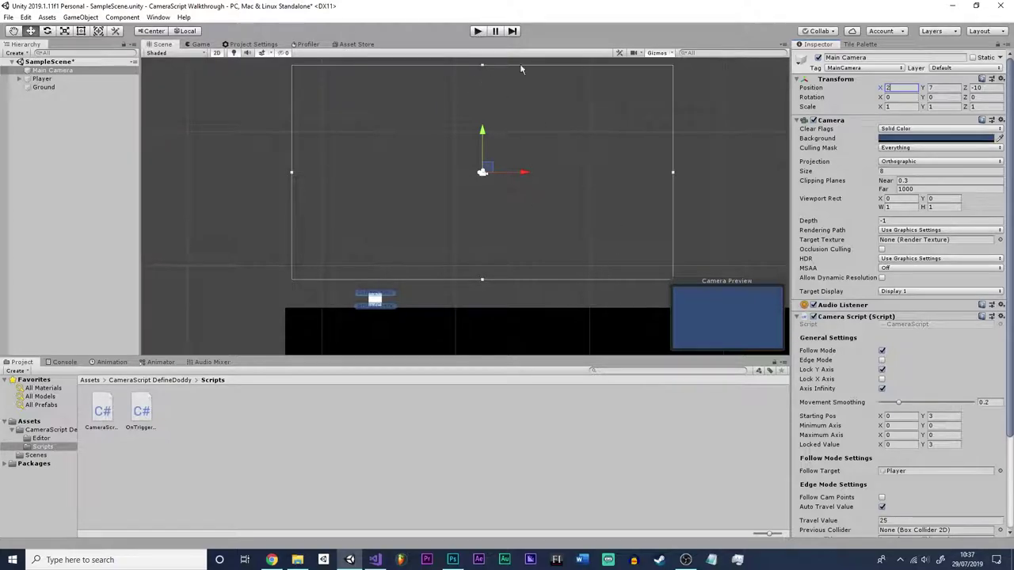
- Run the game and move and jump the player along the ground to its far edge, testing the Y-locked camera
click(478, 31)
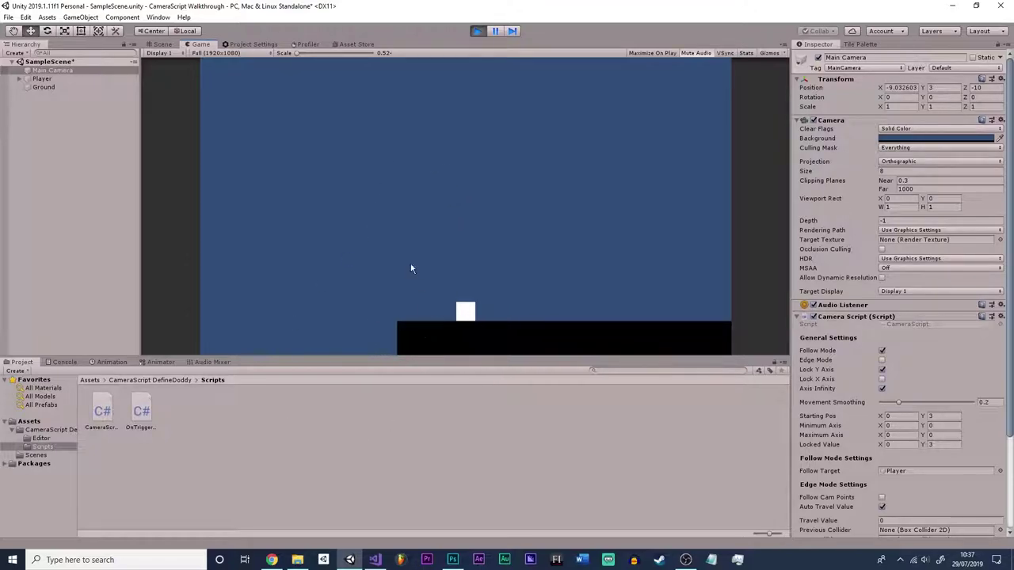
key(d)
key(space)
key(space)
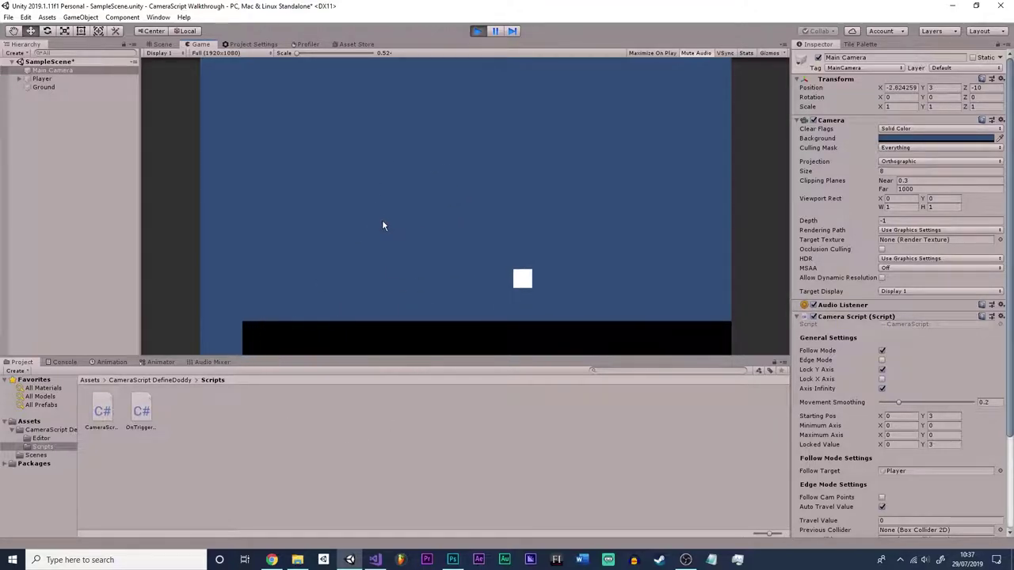
key(space)
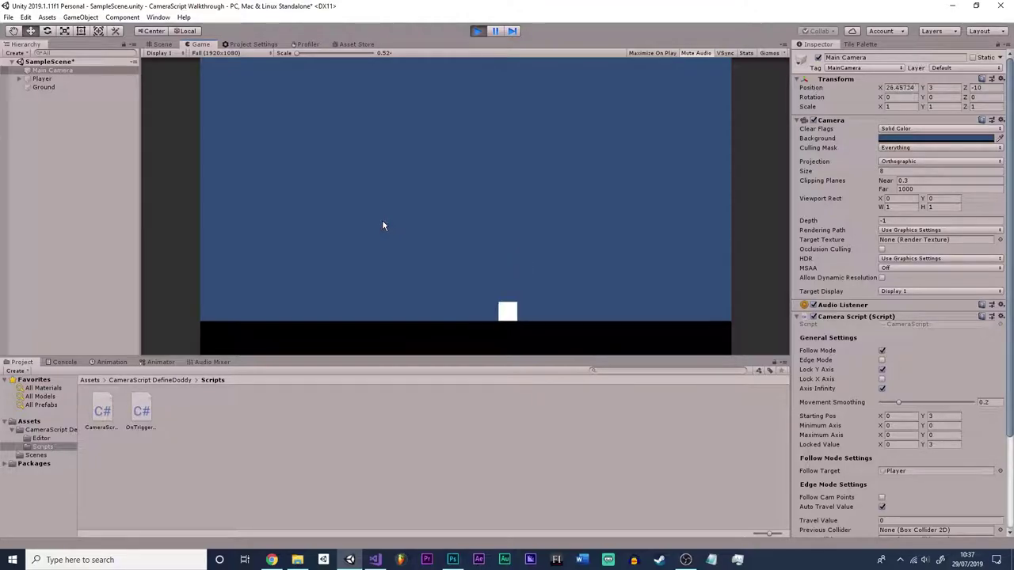
key(Right)
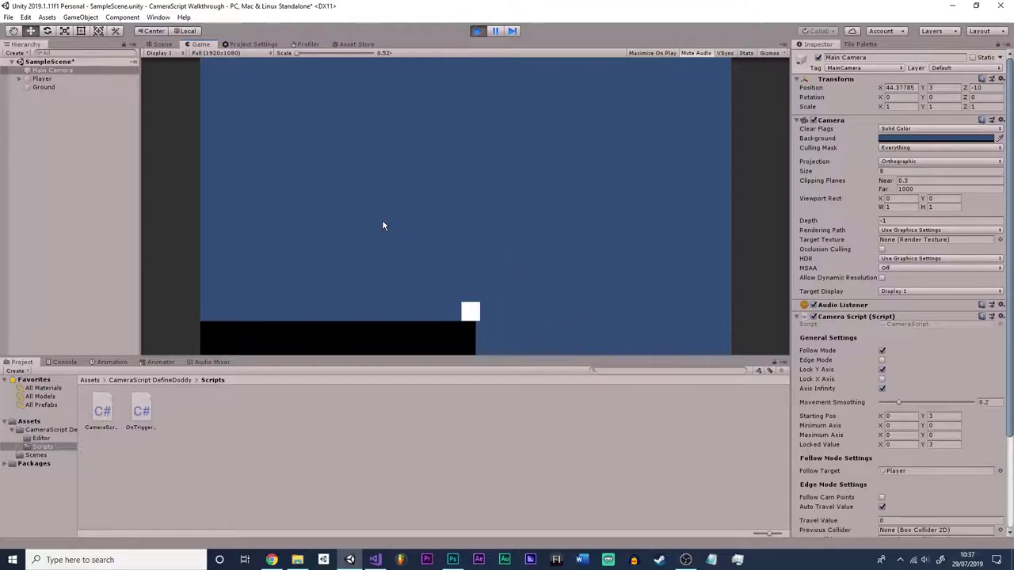
- Stop the game and set the Camera Script's Minimum Axis X to 2
click(476, 32)
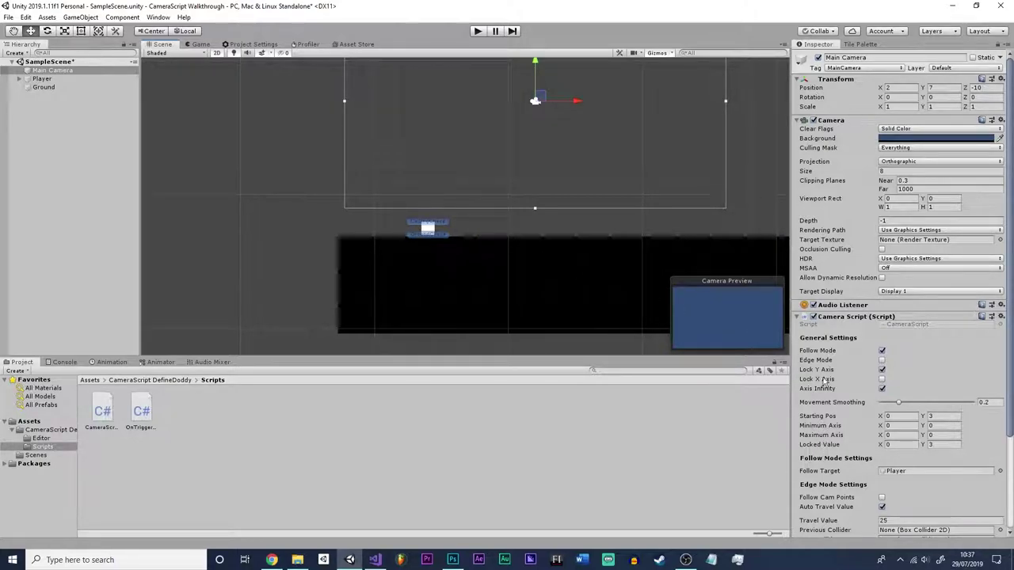
middle_drag(491, 157, 519, 175)
scroll(423, 225, up, 12)
middle_drag(313, 232, 354, 187)
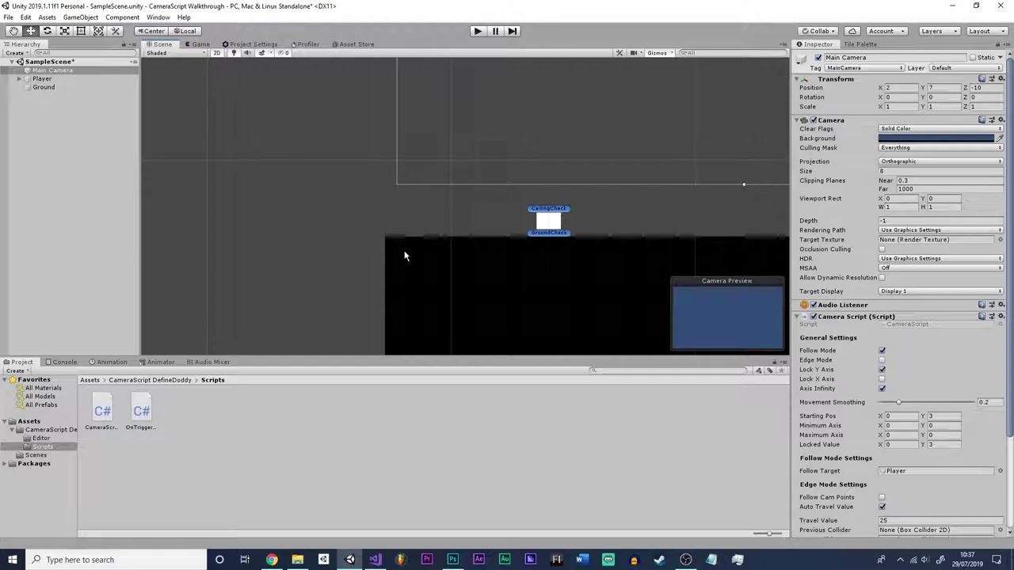
scroll(403, 185, down, 3)
middle_drag(433, 183, 321, 192)
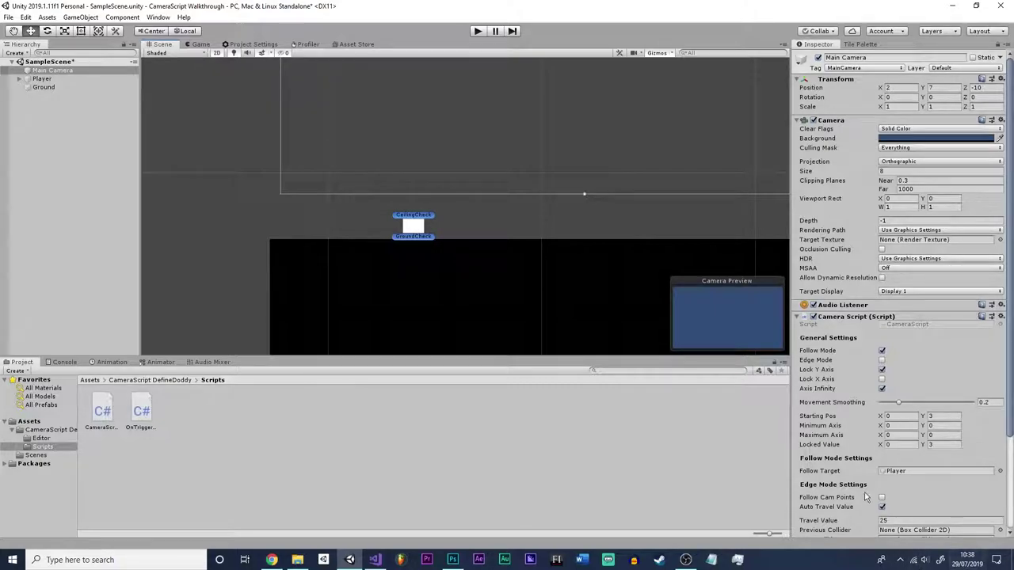
click(877, 427)
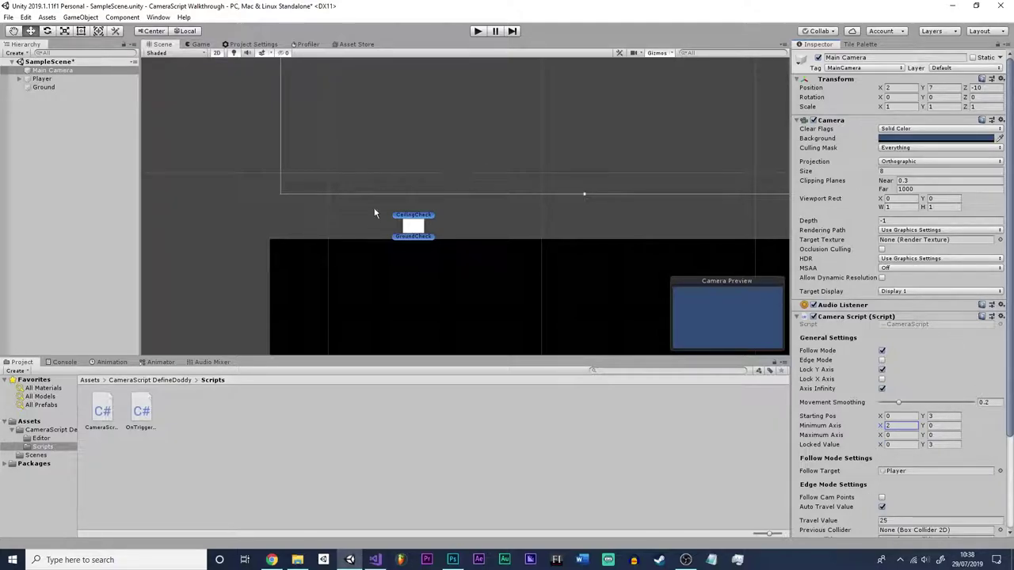
- Move the Main Camera horizontally to X position 30, close to the far end of the ground
middle_drag(447, 176, 432, 208)
scroll(467, 186, down, 7)
scroll(543, 156, down, 4)
middle_drag(532, 152, 440, 169)
drag(398, 150, 774, 163)
drag(279, 114, 142, 119)
key(f)
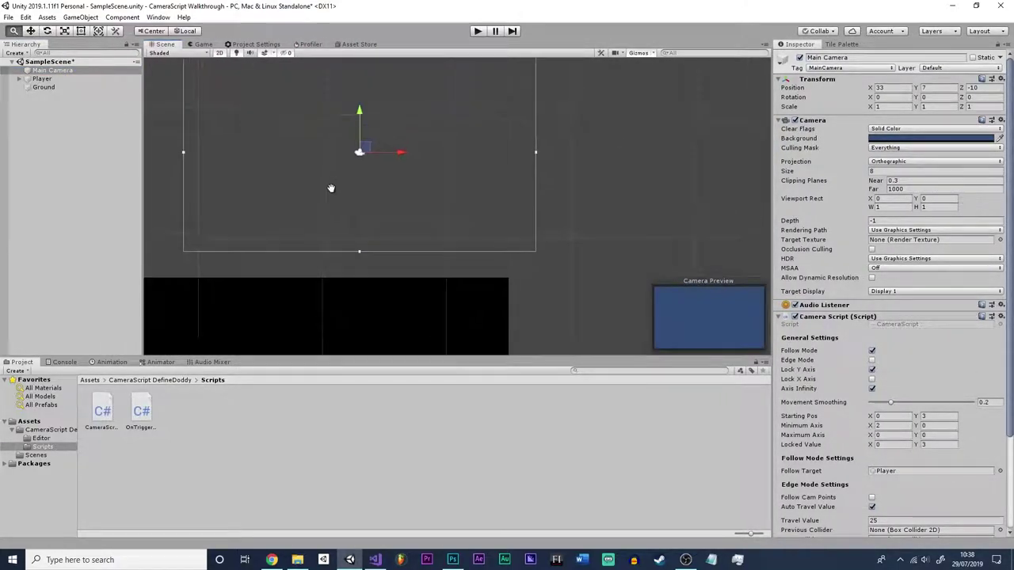
drag(396, 158, 365, 169)
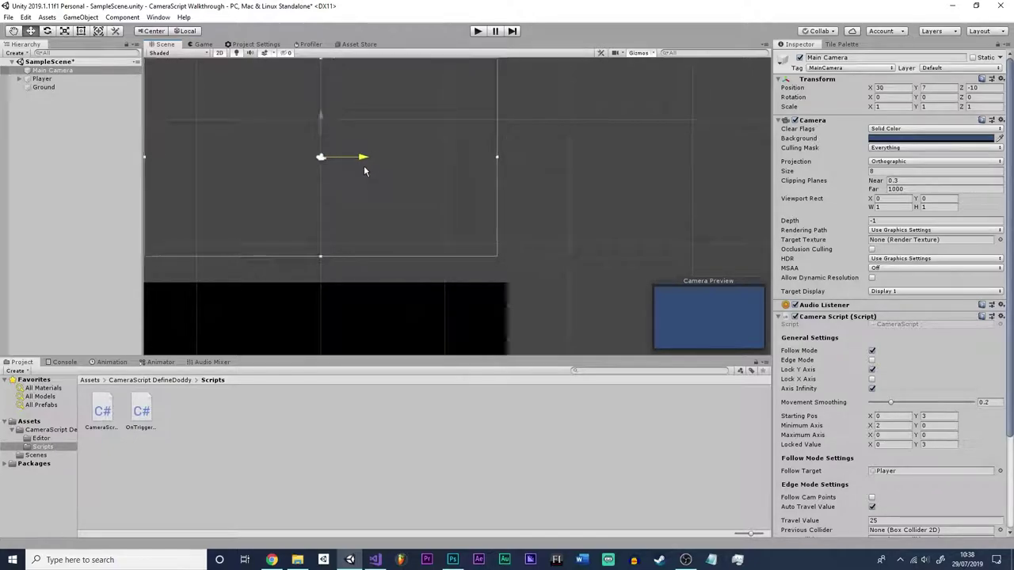
middle_drag(566, 231, 611, 215)
scroll(583, 210, up, 10)
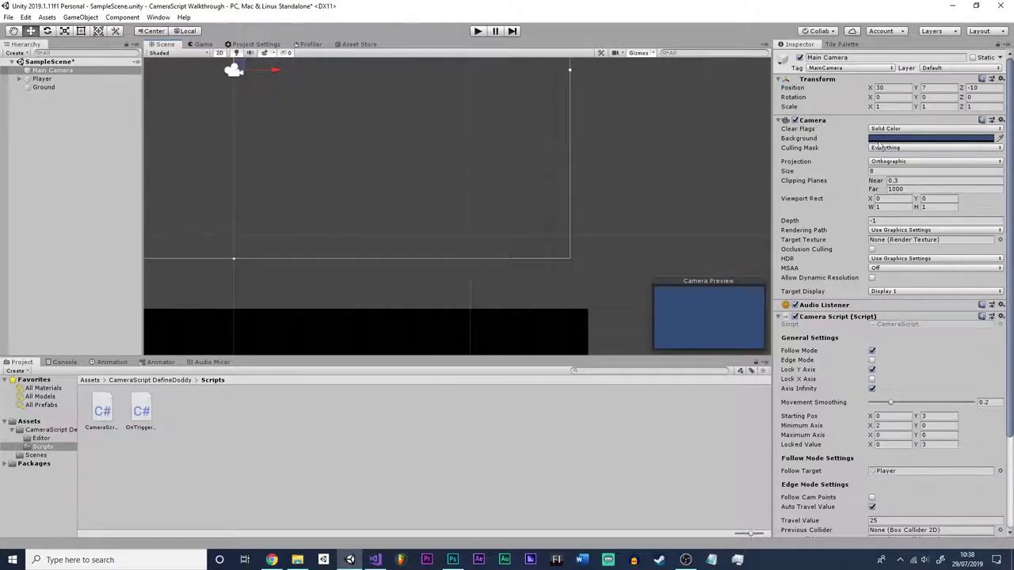
- Set the Camera Script's Maximum Axis X to 30
scroll(891, 238, down, 3)
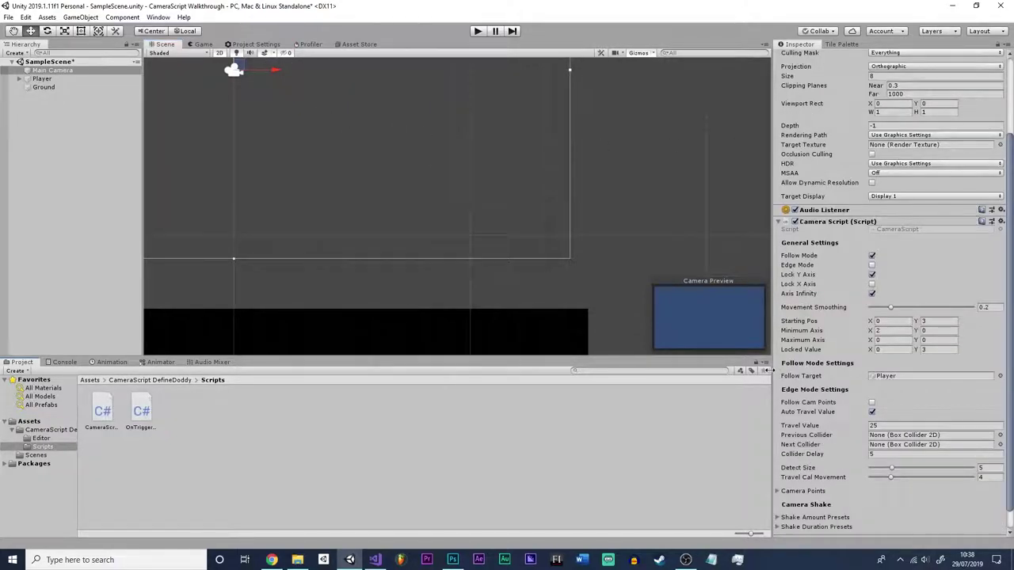
drag(772, 370, 791, 371)
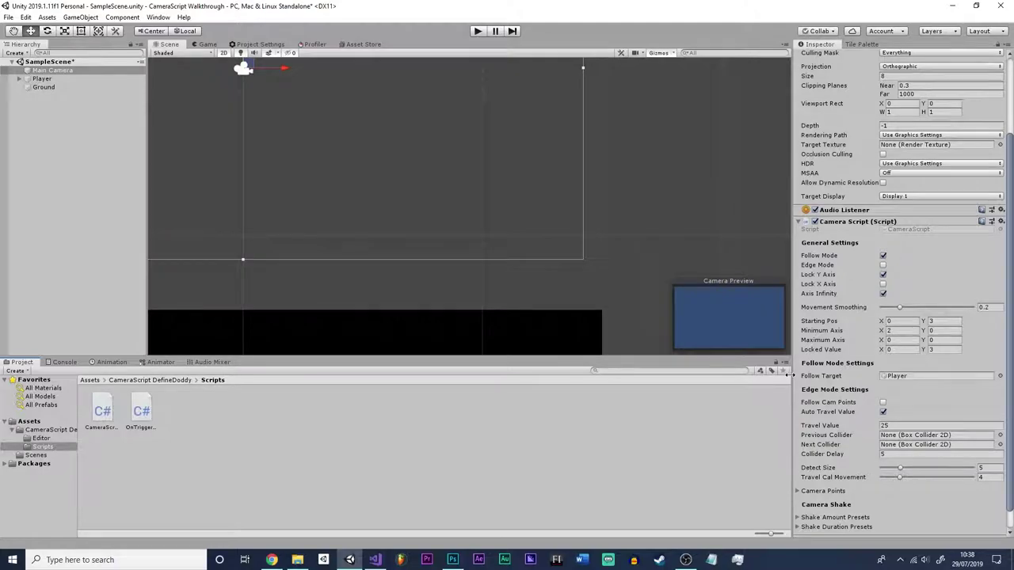
click(917, 341)
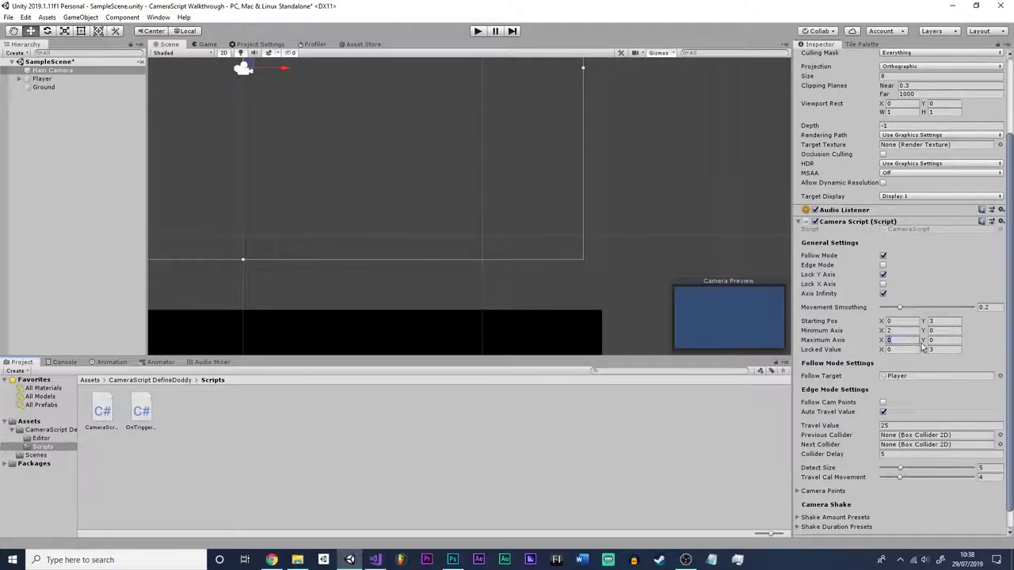
text(30)
- Move the Main Camera back along the ground to X position 2 and frame it in the scene
middle_drag(176, 187, 593, 227)
scroll(581, 237, down, 15)
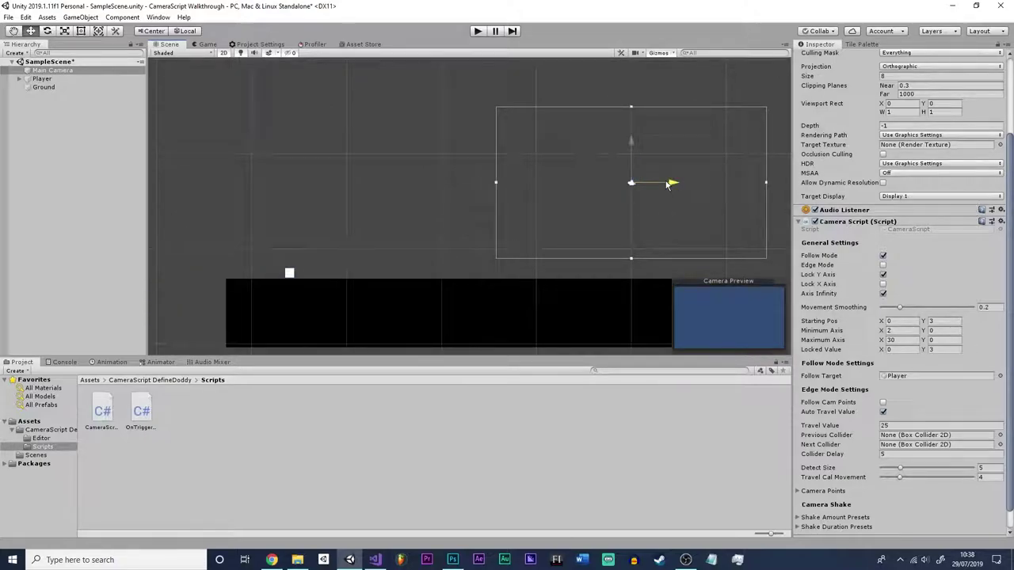
drag(667, 184, 402, 195)
scroll(915, 184, up, 3)
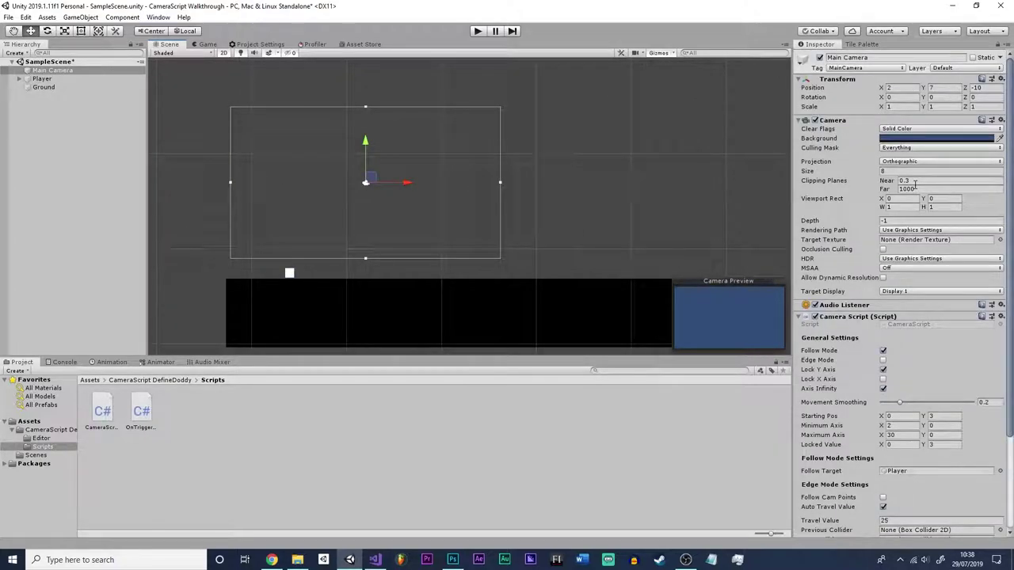
key(f)
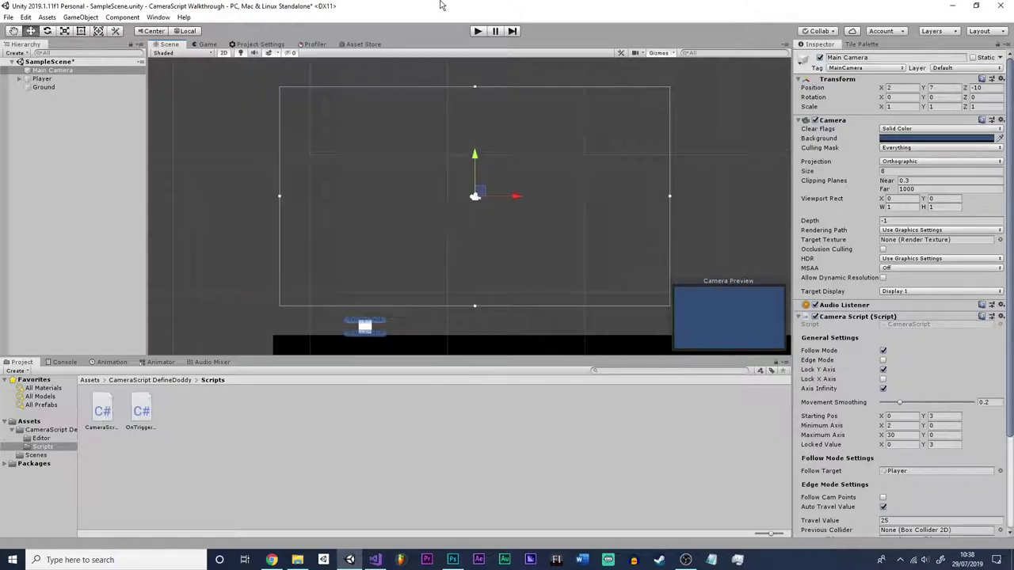
- Run the game with Axis Infinity on, move and jump the player near the ground's starting edge, and stop it
click(477, 32)
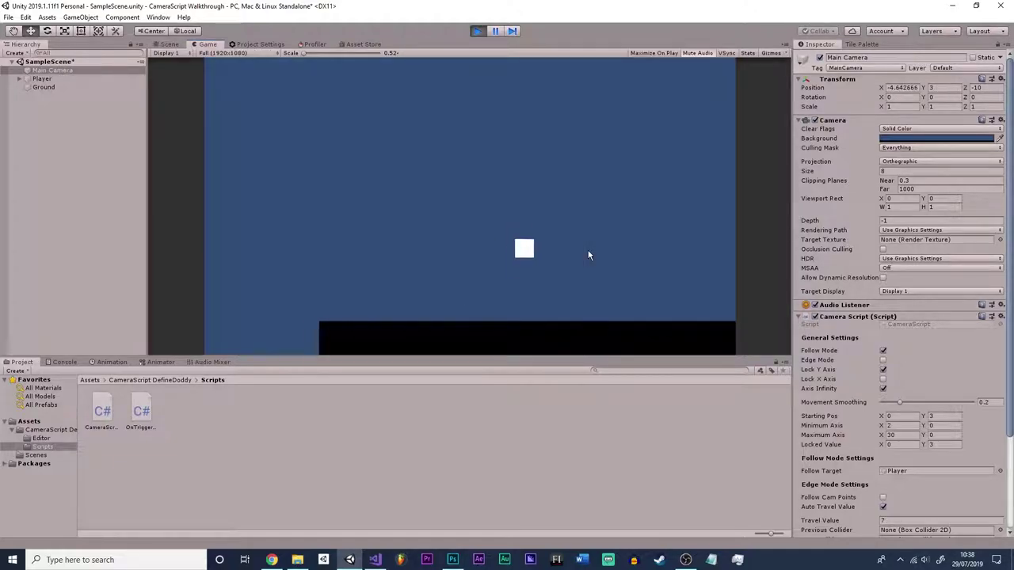
key(space)
key(a)
key(space)
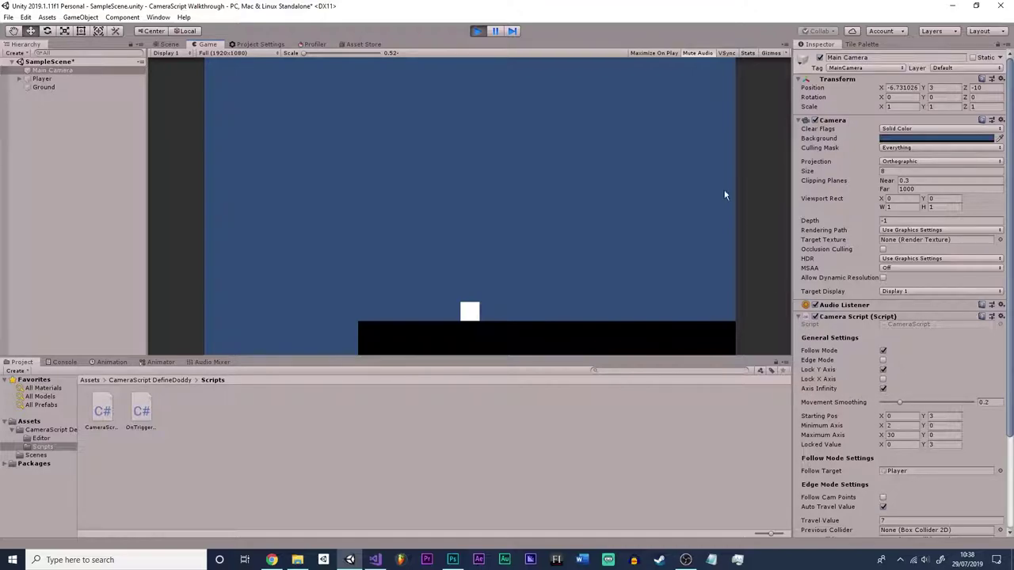
click(477, 32)
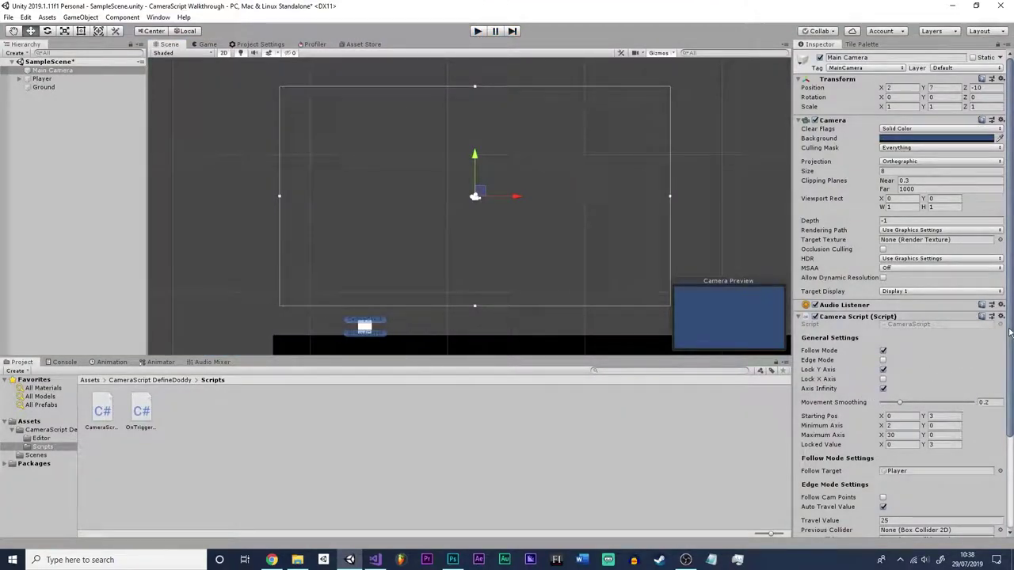
- Turn off Axis Infinity on the Camera Script and run the game, moving and jumping the player around the minimum X limit
drag(1010, 333, 1006, 402)
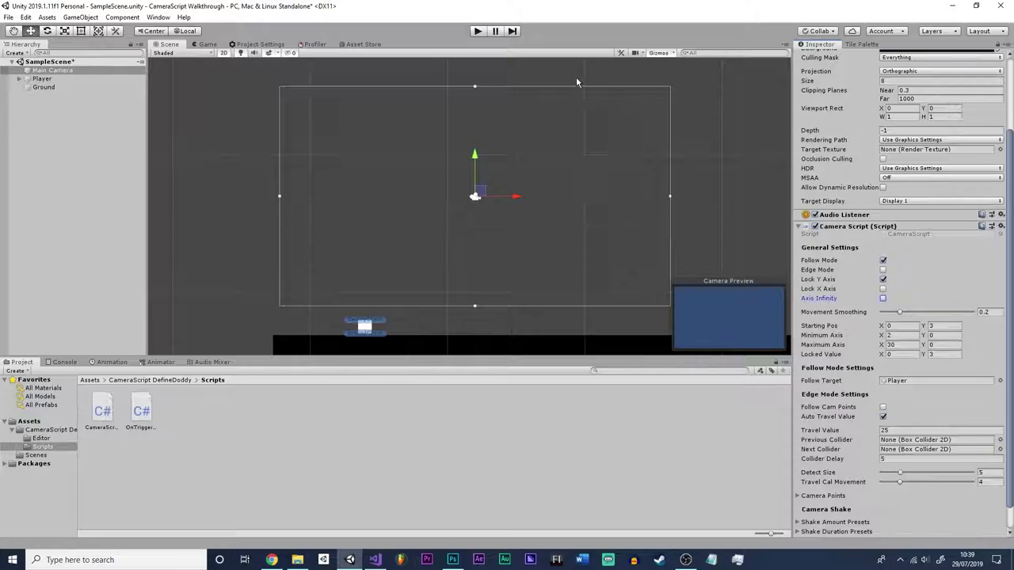
click(478, 31)
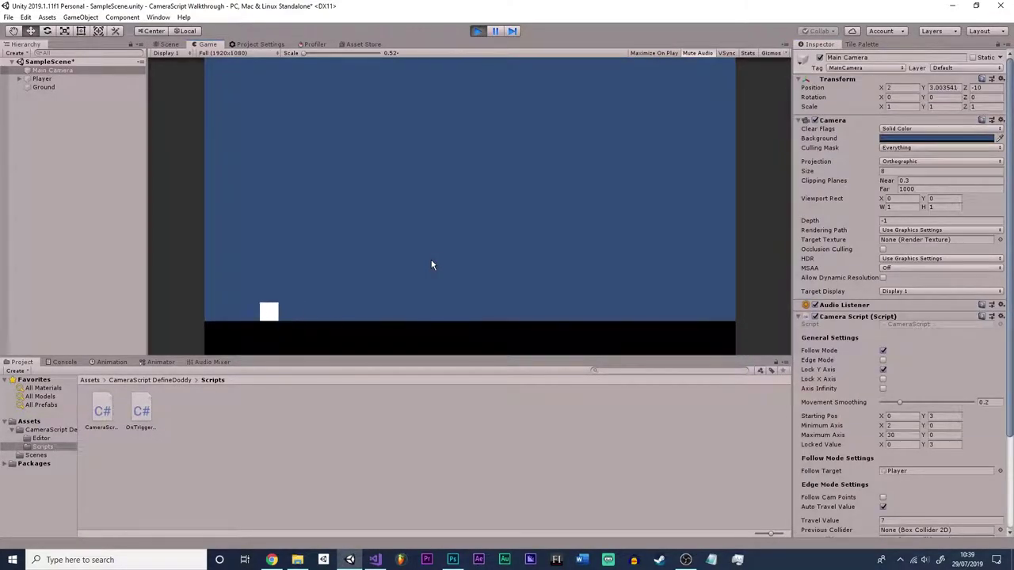
key(d)
key(a)
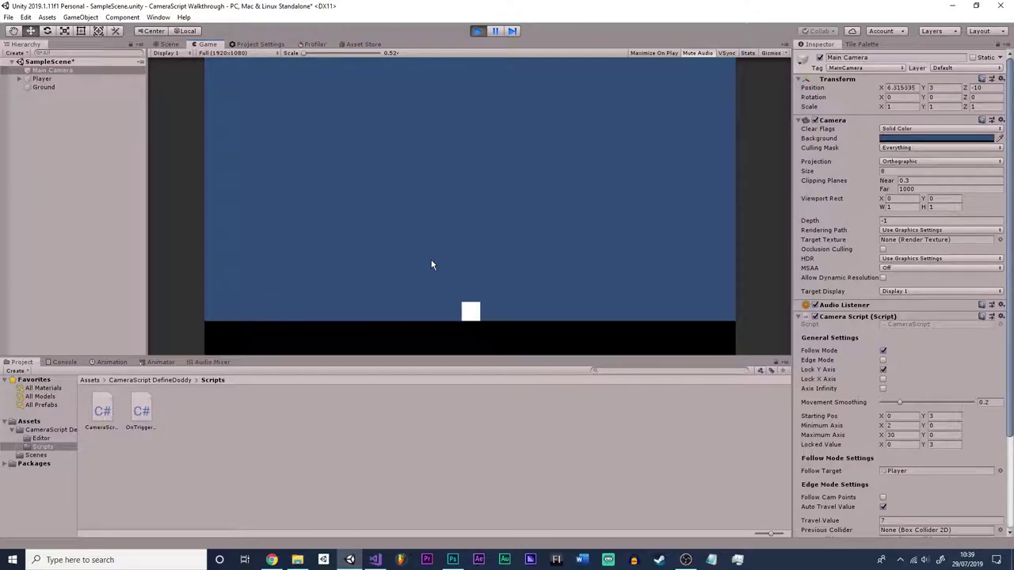
key(a)
key(space)
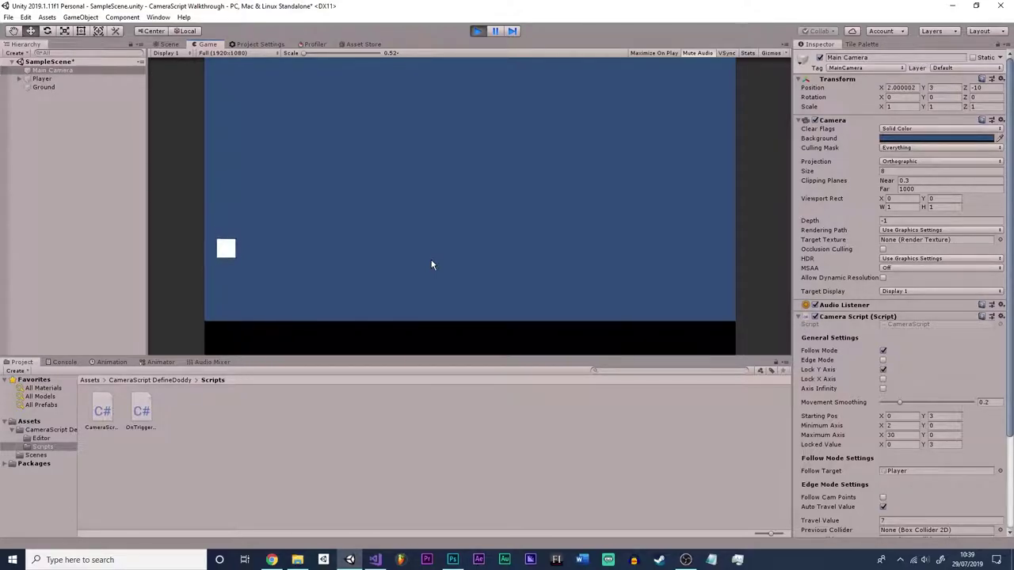
key(d)
key(a)
key(Left)
key(Right)
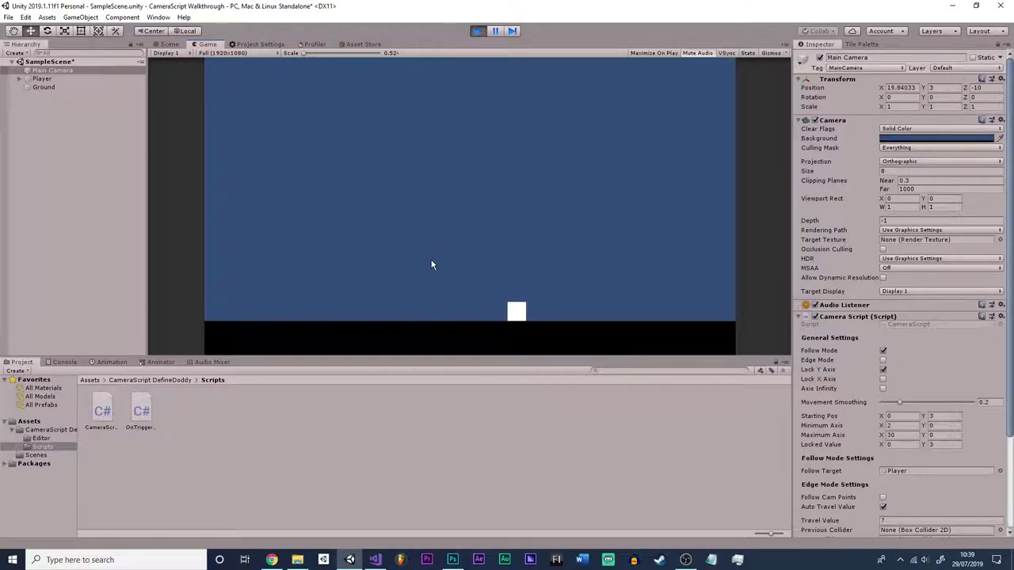
- Check the camera in the scene during play, test player movement and jumps around the maximum X limit, and stop the game
click(169, 45)
scroll(602, 251, down, 6)
middle_drag(602, 250, 401, 198)
scroll(431, 199, down, 2)
click(206, 45)
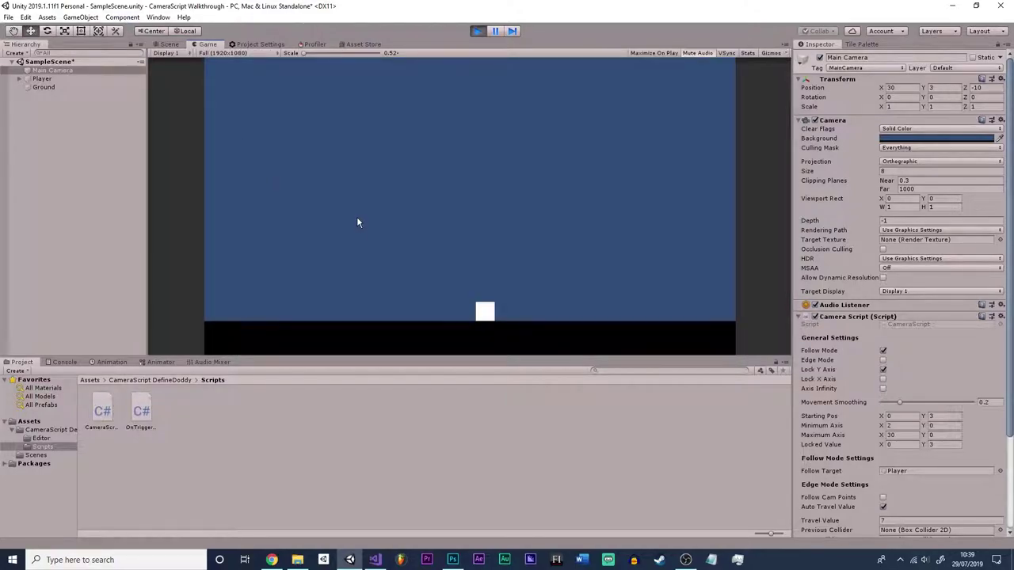
key(Right)
key(Left)
key(Right)
key(Left)
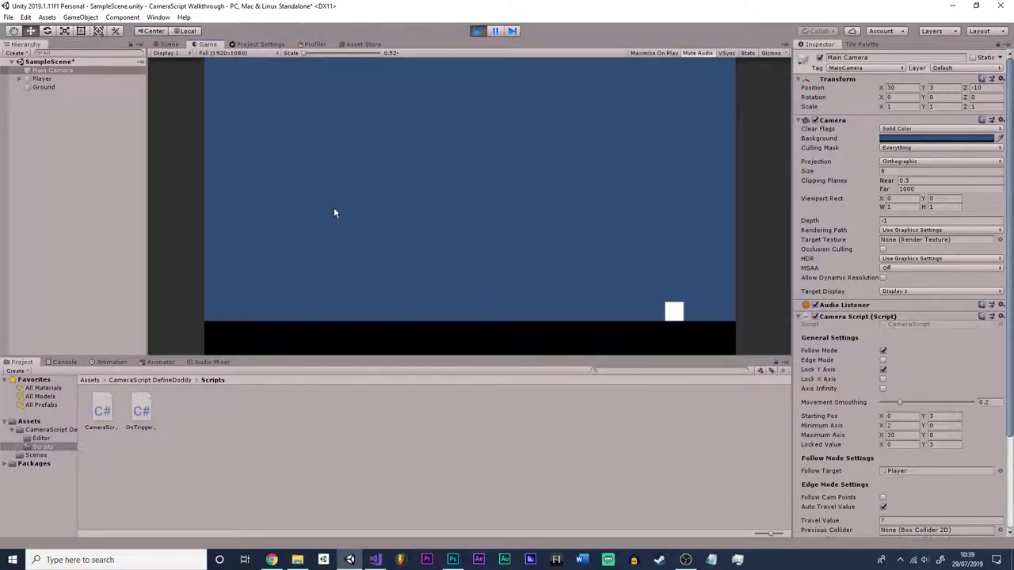
key(space)
key(Left)
key(space)
click(477, 31)
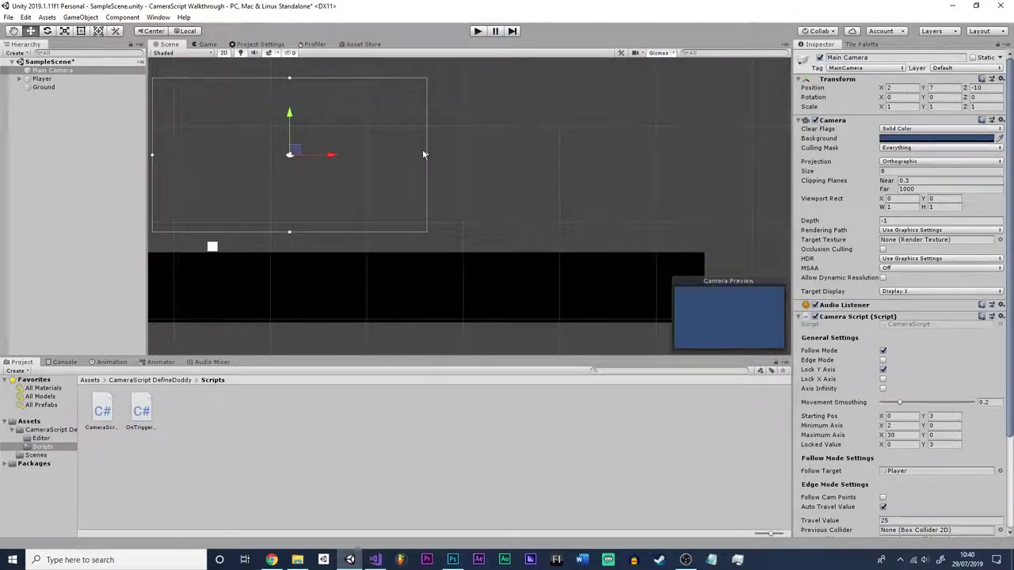
- Try toggling Edge Mode in the Camera Script's General Settings
middle_drag(398, 148, 671, 173)
scroll(386, 178, up, 8)
middle_drag(582, 167, 462, 172)
scroll(461, 173, up, 1)
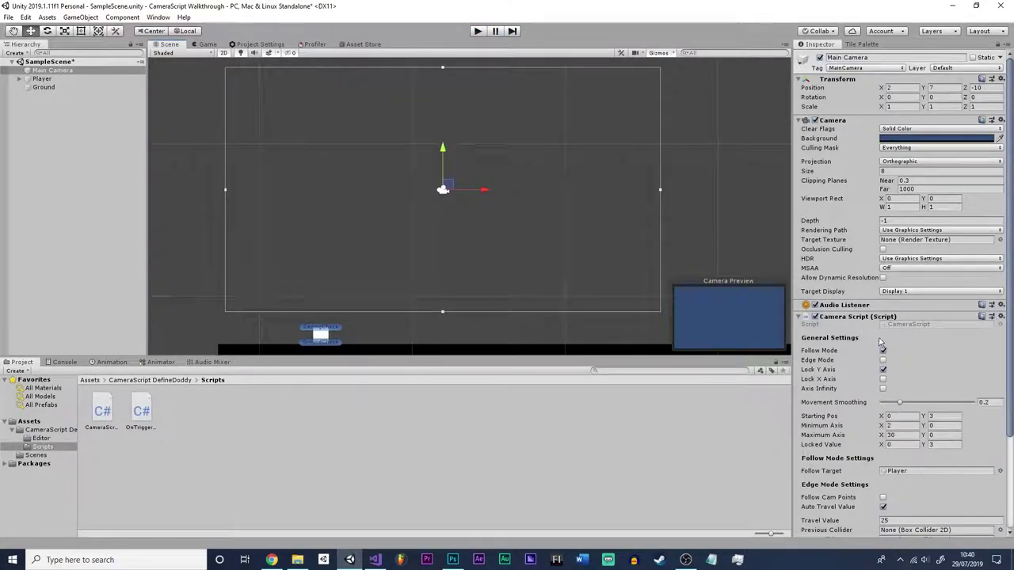
scroll(911, 342, down, 3)
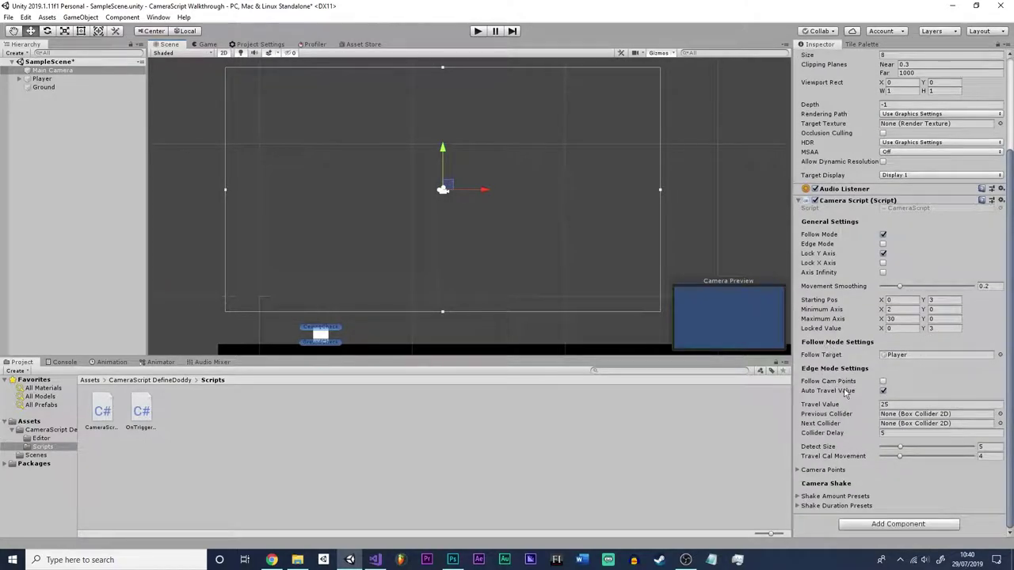
click(883, 245)
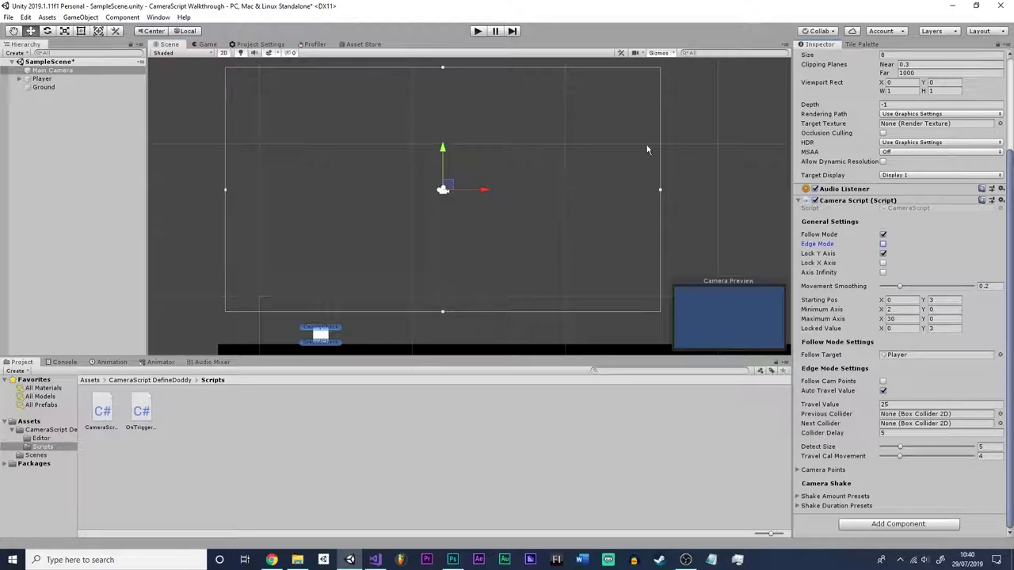
- Run the game, toggle Follow Mode and Edge Mode on the Camera Script during play, and stop it
key(ctrl+p)
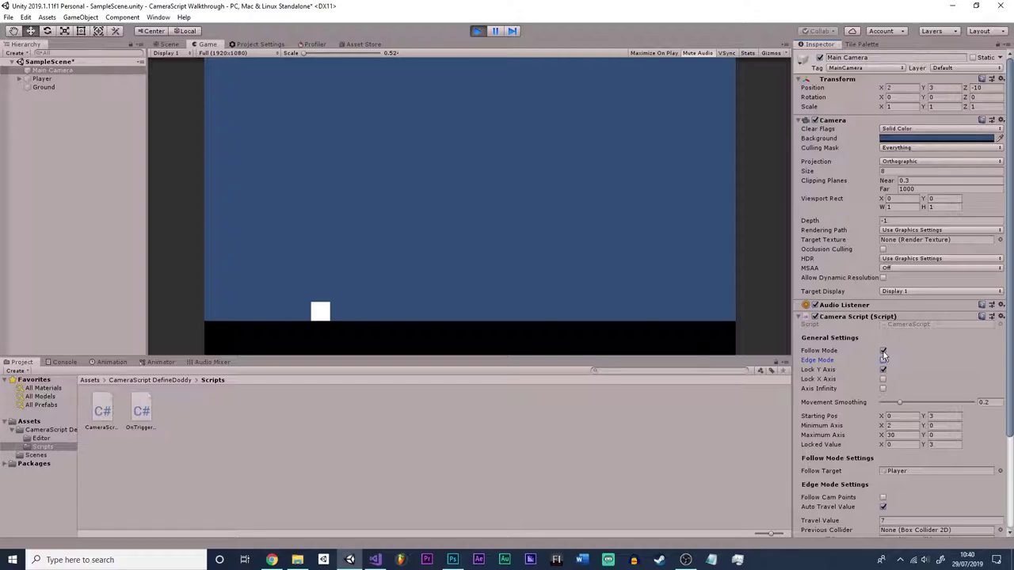
click(883, 351)
click(883, 361)
click(883, 360)
click(883, 351)
click(883, 353)
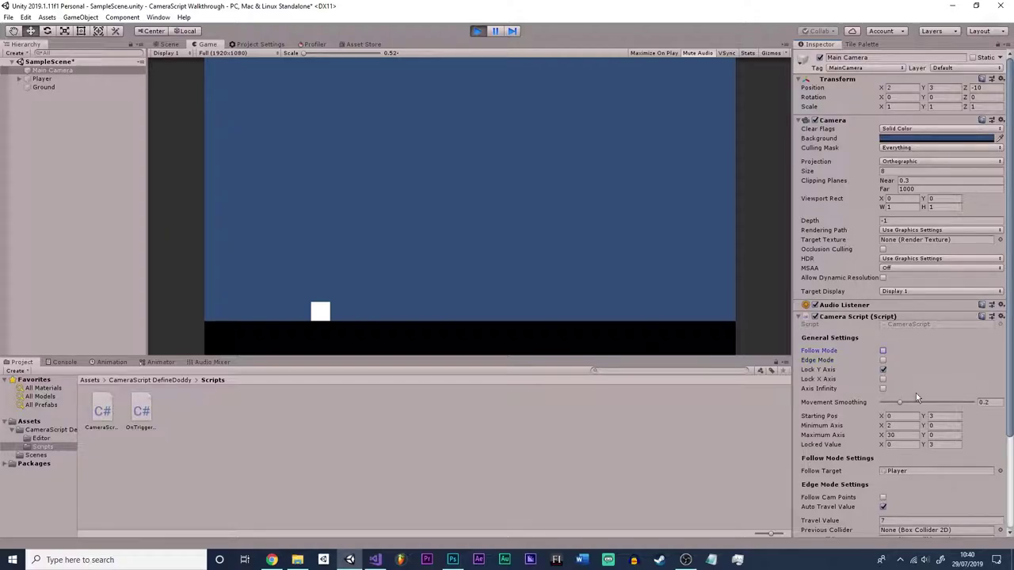
click(476, 32)
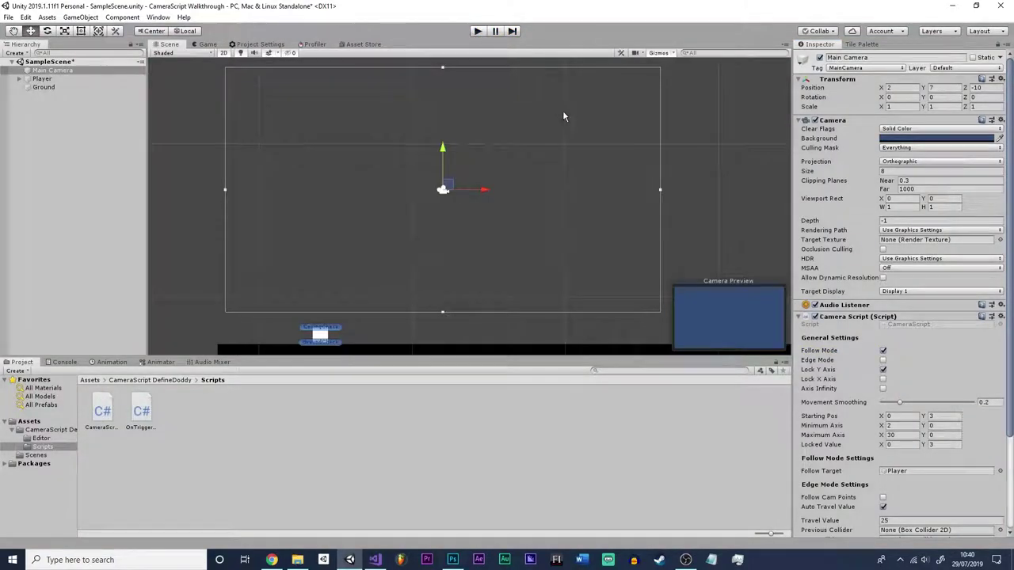
- Switch the Camera Script from Follow Mode to Edge Mode
middle_drag(600, 206, 605, 245)
scroll(618, 254, up, 1)
scroll(618, 264, up, 1)
scroll(612, 253, down, 1)
scroll(612, 252, down, 1)
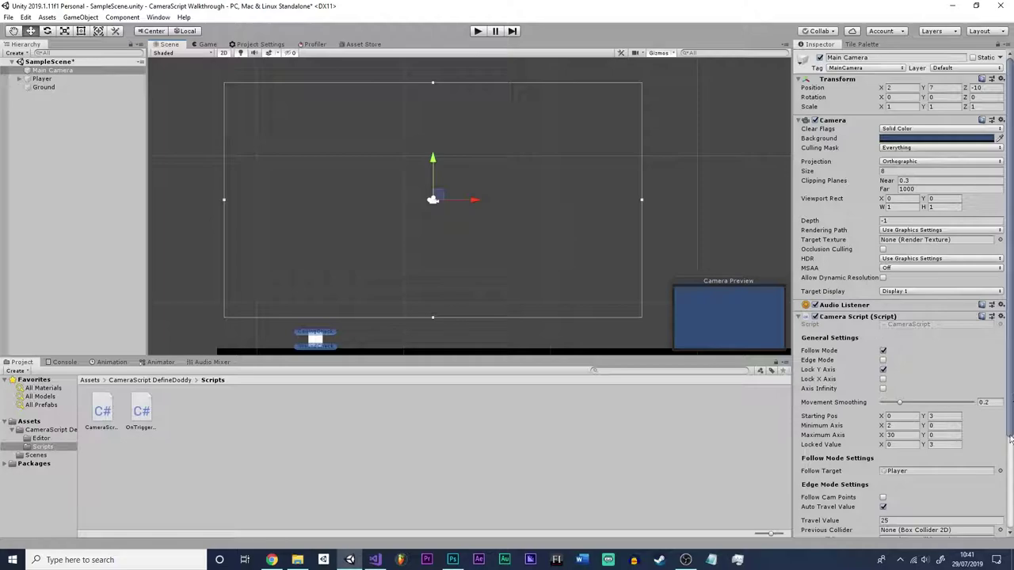
click(883, 361)
scroll(882, 364, down, 3)
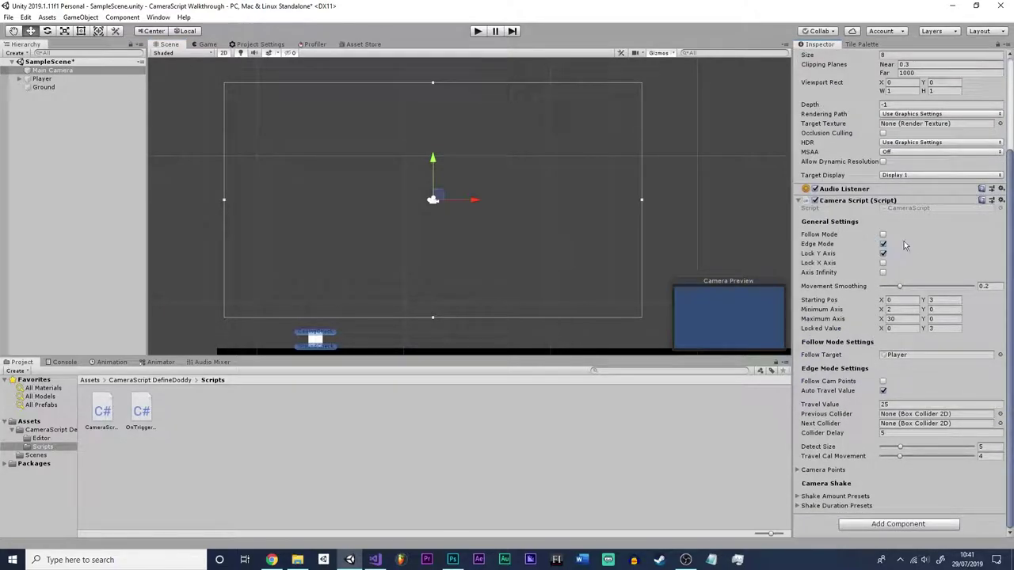